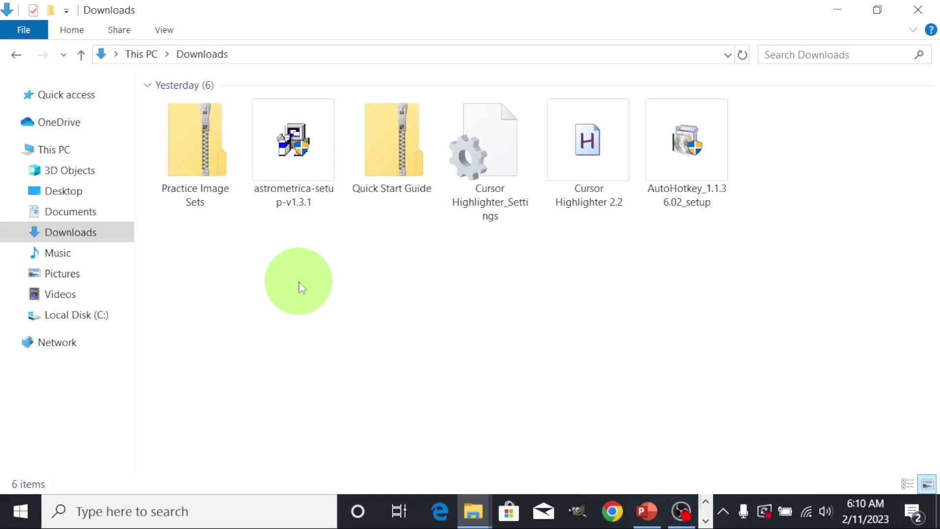
Step: Extract the Practice Image Sets zip into a Practice Image Sets folder
{"action": "right_click", "coordinate": [204, 175]}
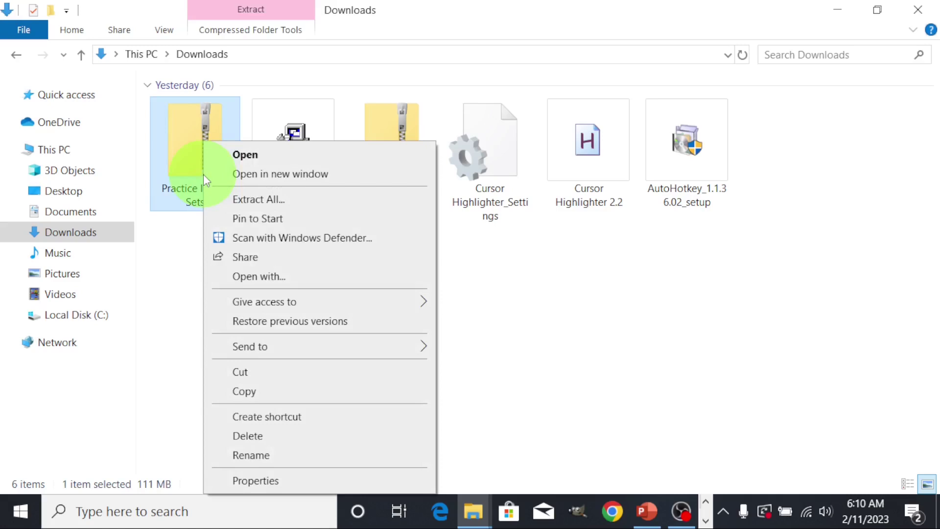
{"action": "left_click", "coordinate": [269, 201]}
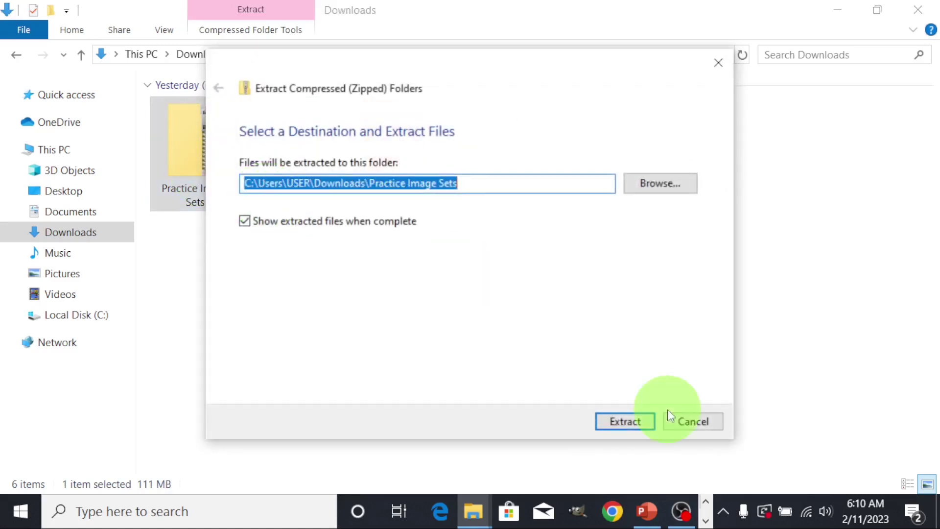
{"action": "left_click", "coordinate": [636, 420]}
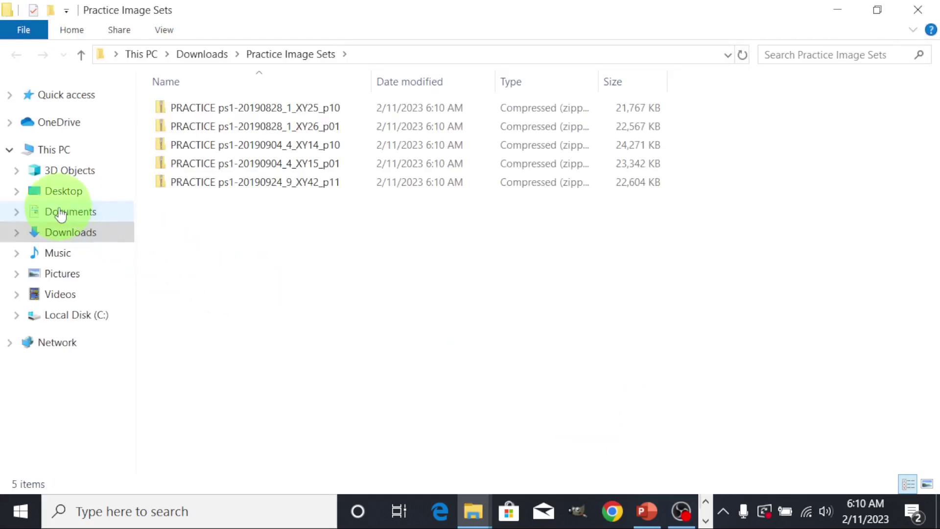
Step: Back in Downloads, extract the Quick Start Guide zip into its own folder
{"action": "left_click", "coordinate": [210, 55]}
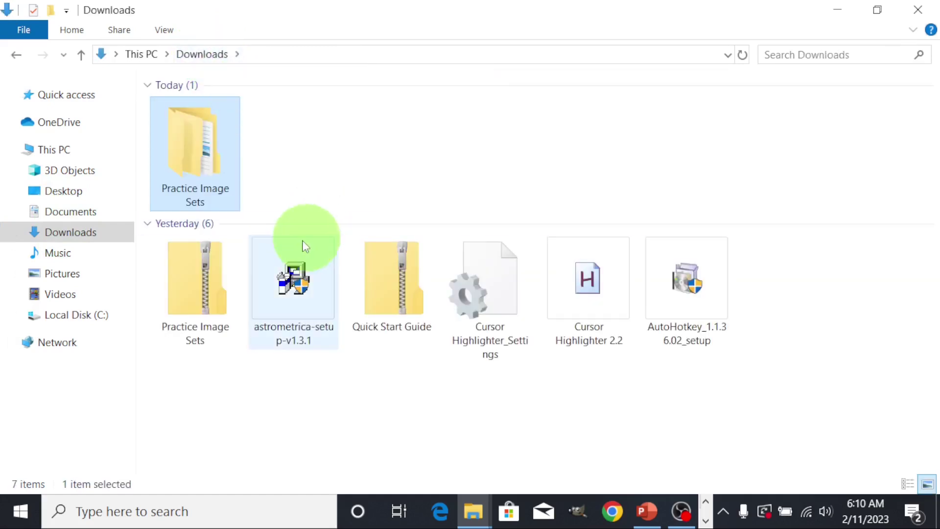
{"action": "right_click", "coordinate": [390, 278]}
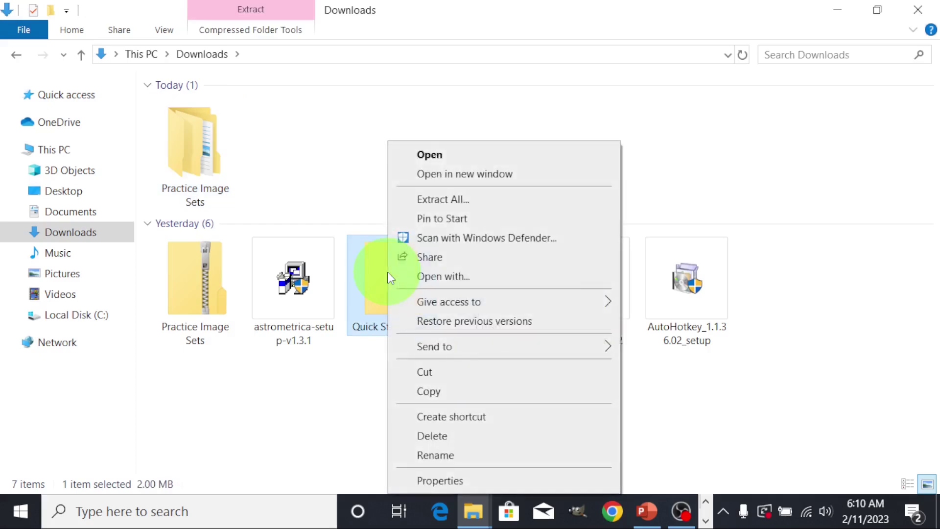
{"action": "left_click", "coordinate": [461, 201]}
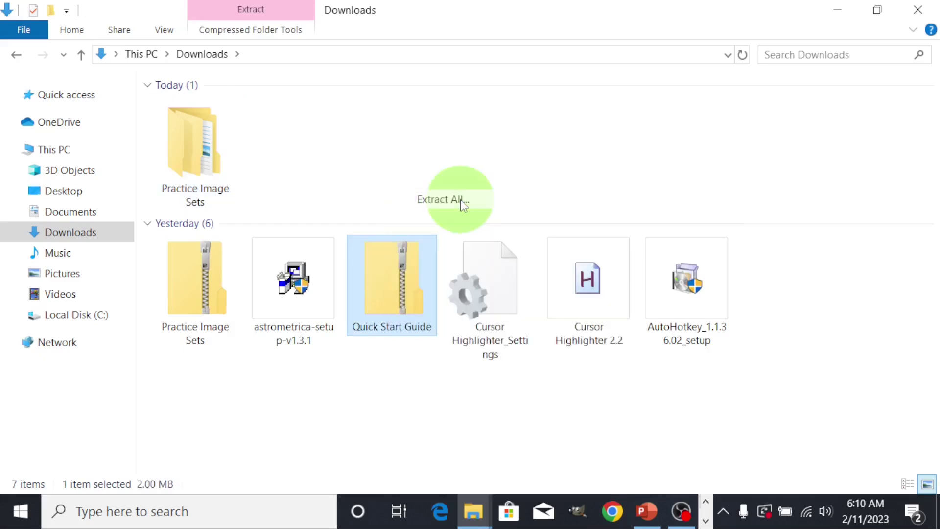
{"action": "left_click", "coordinate": [627, 421]}
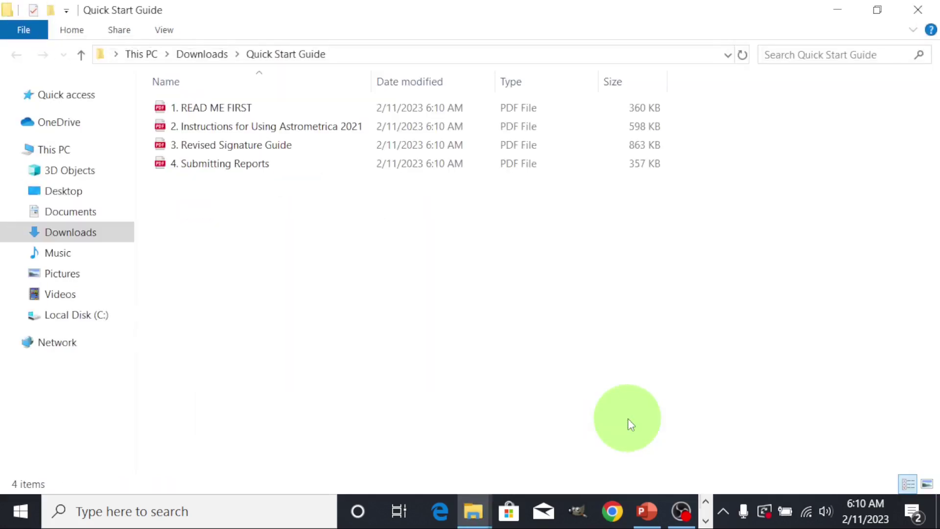
Step: Return to Downloads, now listing the extracted Quick Start Guide and Practice Image Sets folders
{"action": "left_click", "coordinate": [211, 60]}
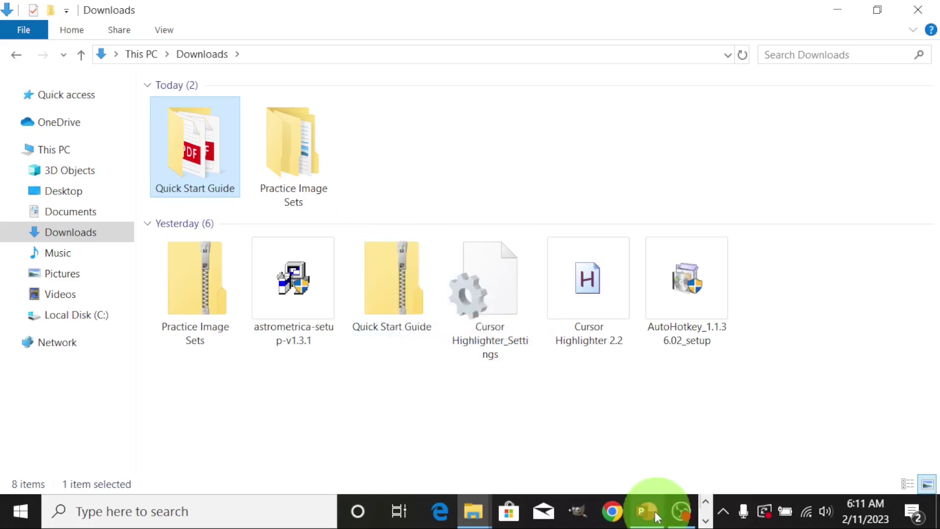
{"action": "left_click", "coordinate": [612, 511]}
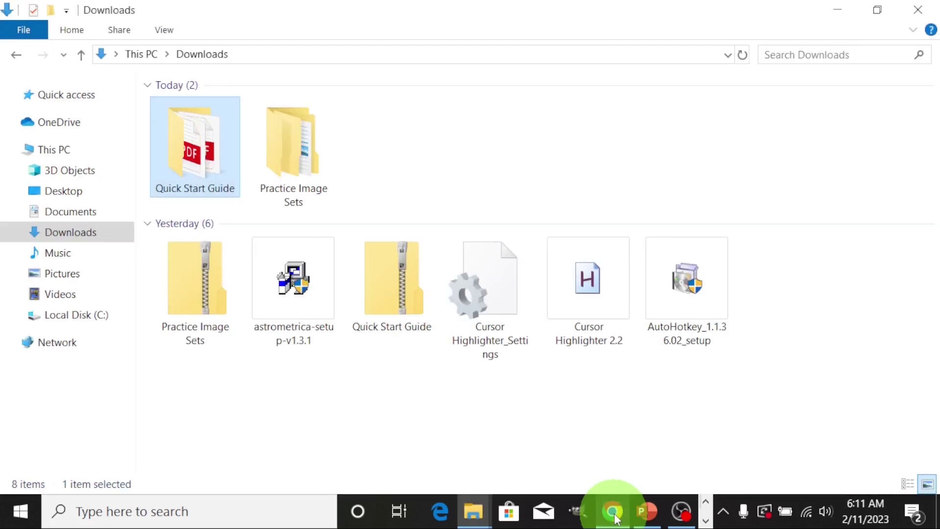
Step: Search Chrome for 'DOWNLOAD WINRAR'
{"action": "left_click", "coordinate": [616, 518]}
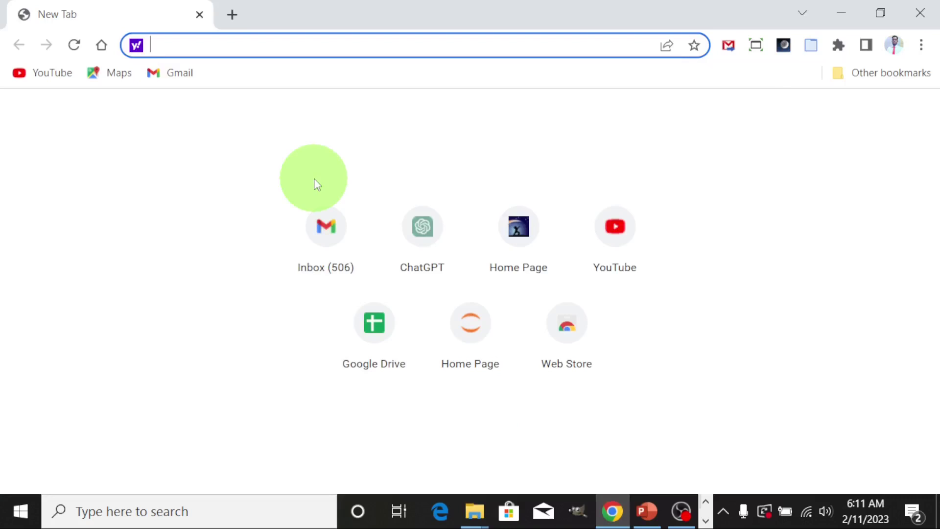
{"action": "type", "text": "DO"}
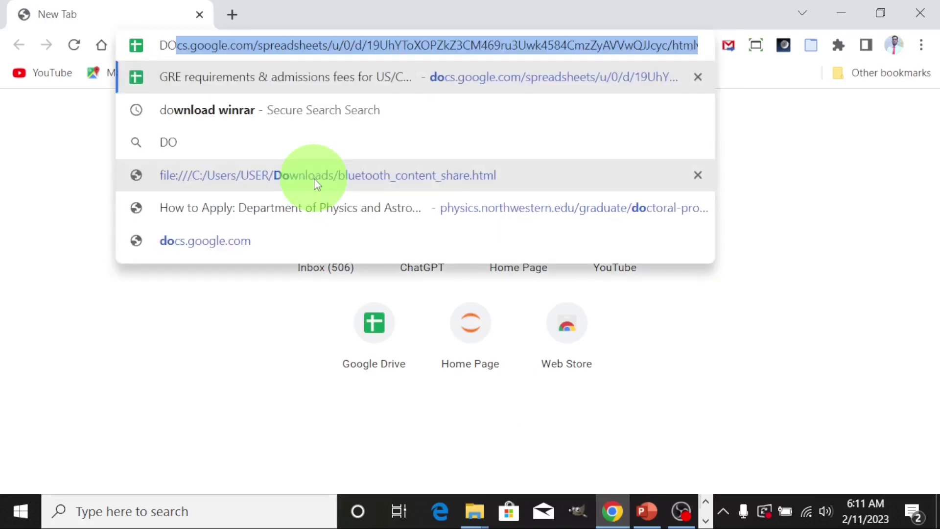
{"action": "type", "text": "WN"}
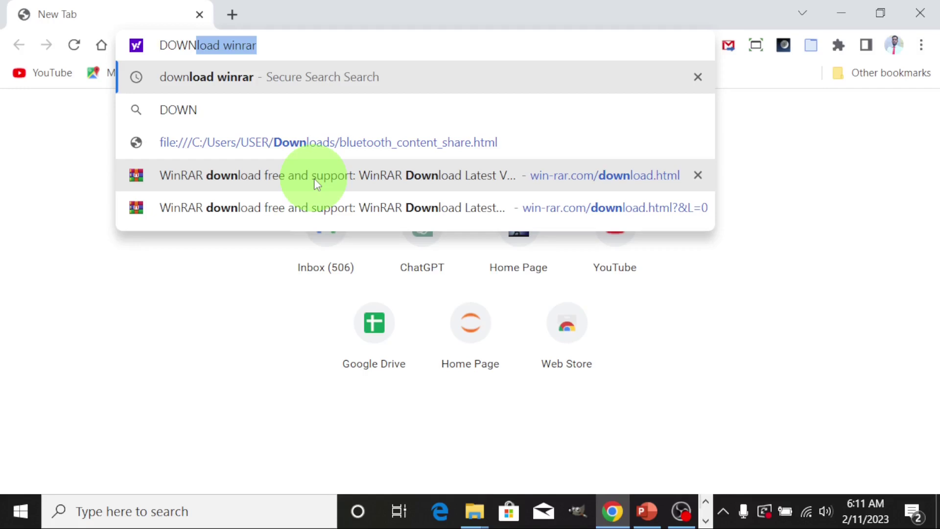
{"action": "type", "text": "LOA"}
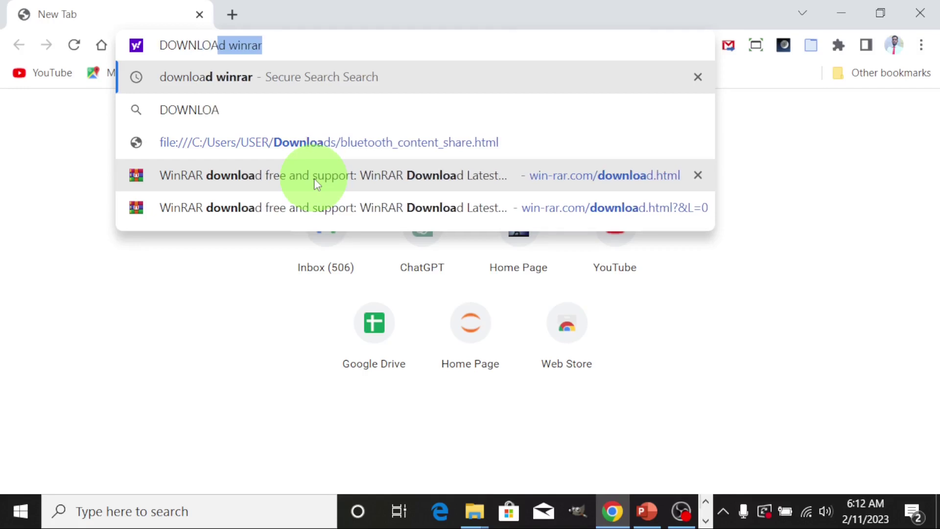
{"action": "type", "text": "D WIN"}
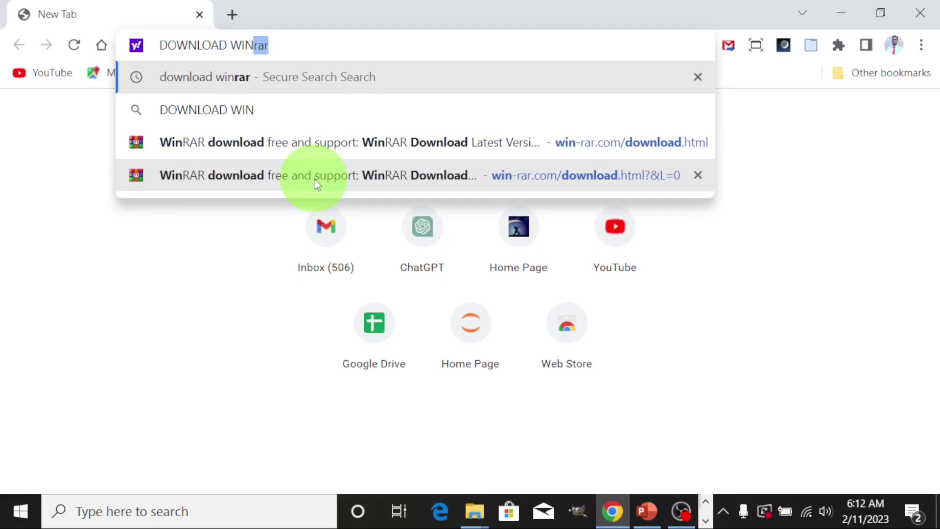
{"action": "type", "text": "RAR"}
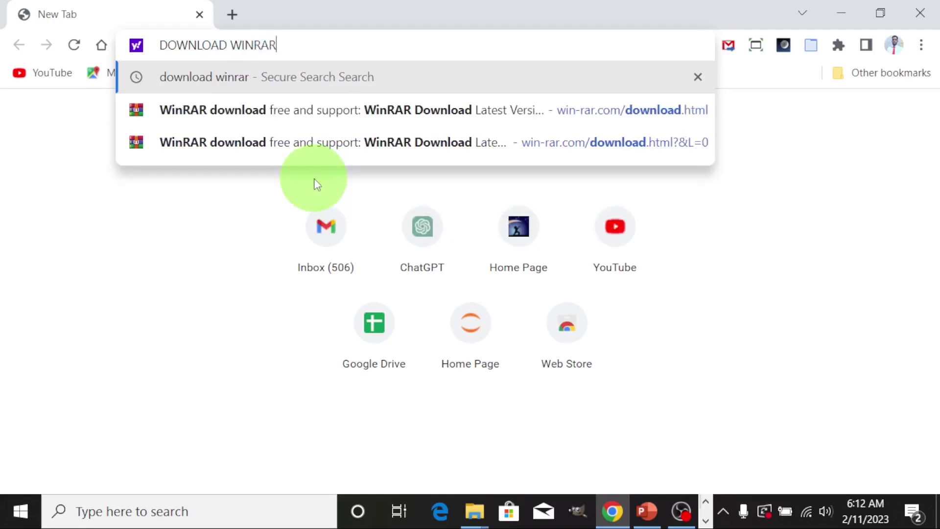
{"action": "key", "text": "Return"}
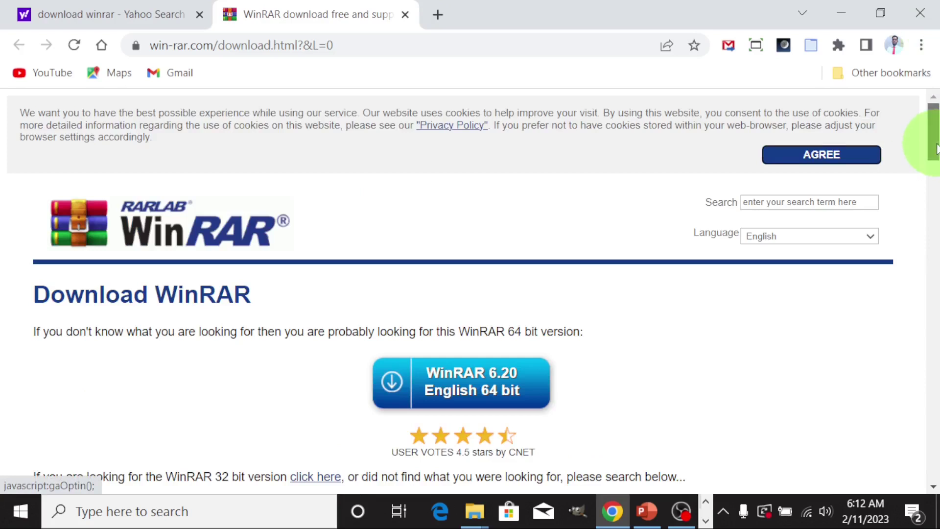
Step: Download the WinRAR 6.20 English 64 bit installer, winrar-x64-620.exe
{"action": "left_click_drag", "start_coordinate": [936, 147], "coordinate": [937, 200]}
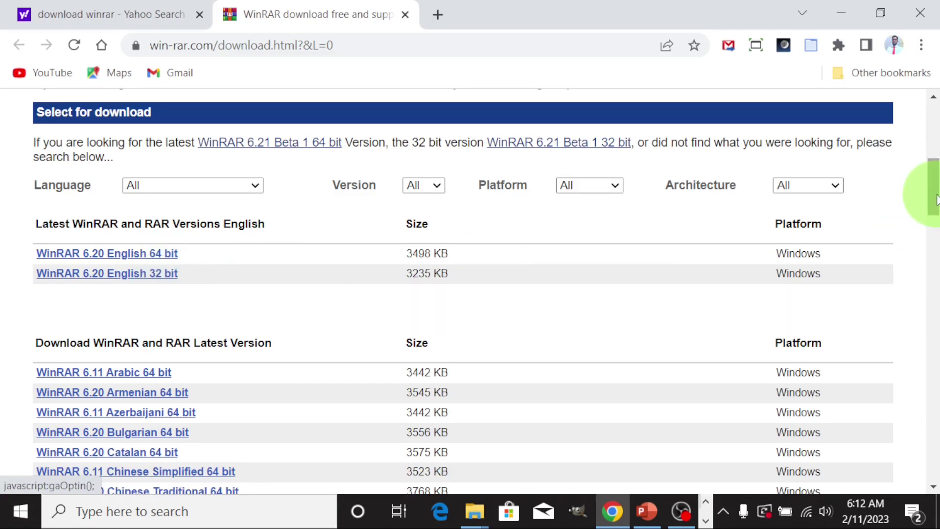
{"action": "mouse_move", "coordinate": [936, 199]}
{"action": "left_mouse_down"}
{"action": "mouse_move", "coordinate": [937, 238]}
{"action": "mouse_move", "coordinate": [937, 176]}
{"action": "mouse_move", "coordinate": [937, 201]}
{"action": "left_mouse_up"}
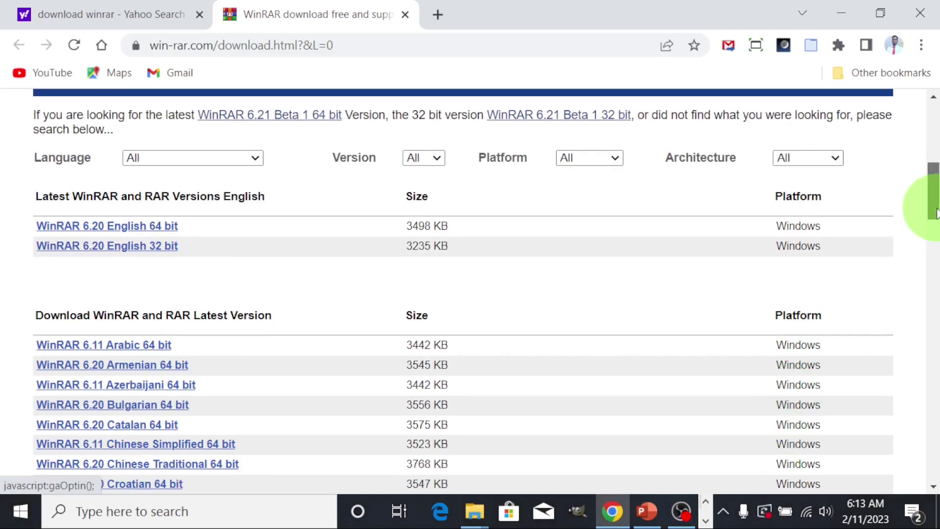
{"action": "left_click_drag", "start_coordinate": [935, 211], "coordinate": [937, 205]}
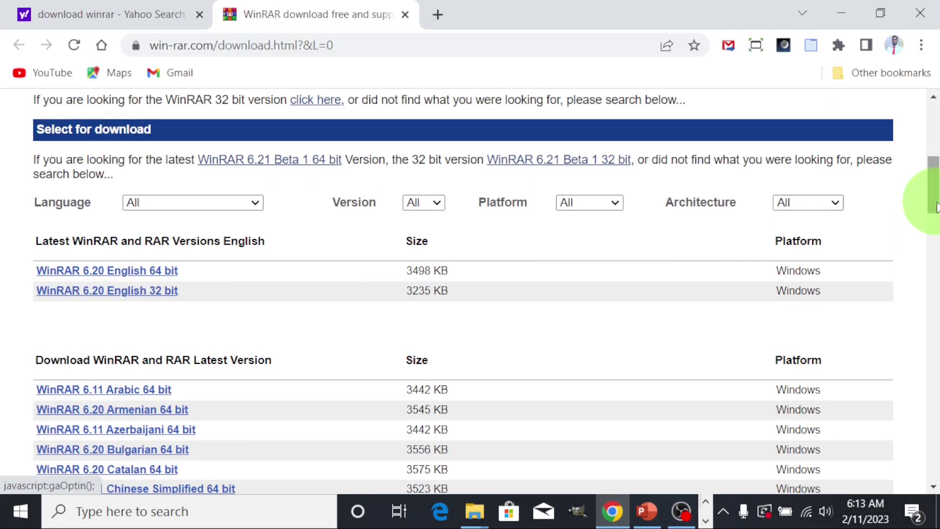
{"action": "left_click", "coordinate": [155, 274]}
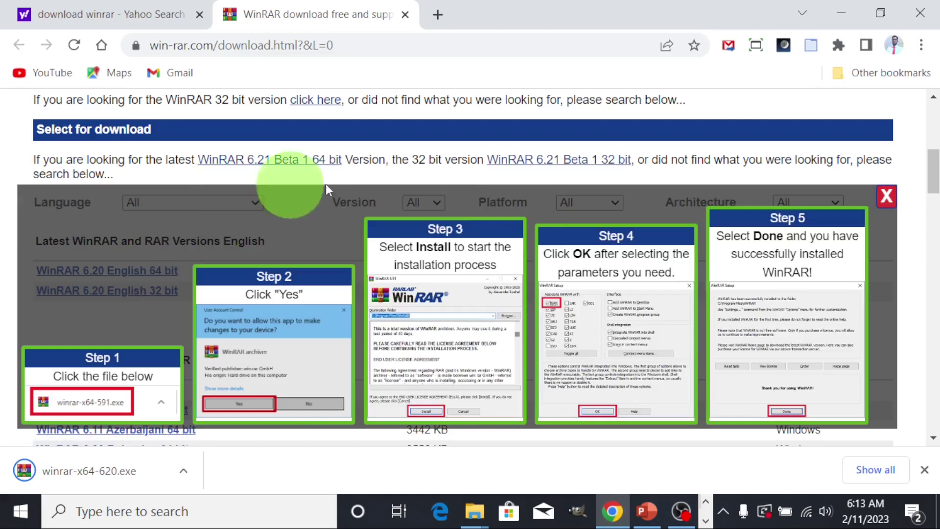
Step: Dismiss the install guide overlay and close the duplicate Downloads Explorer windows
{"action": "left_click", "coordinate": [887, 197]}
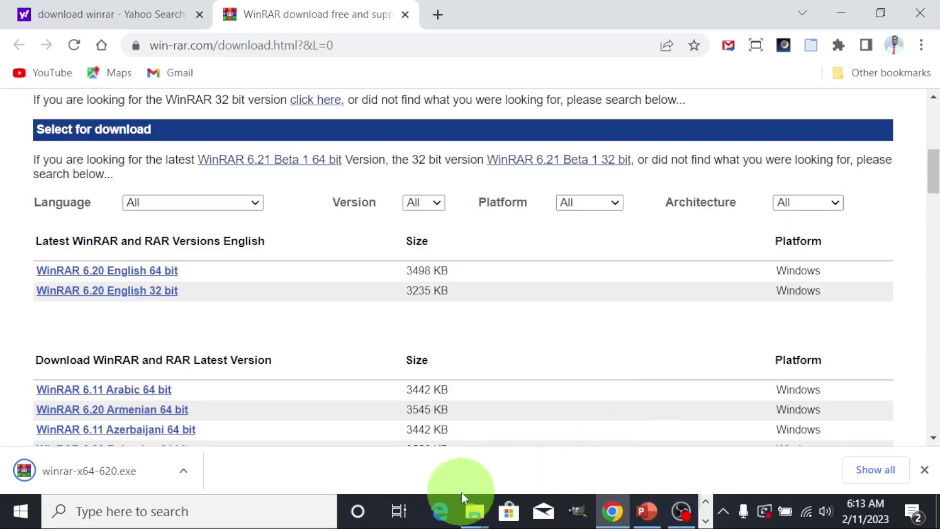
{"action": "mouse_move", "coordinate": [462, 504]}
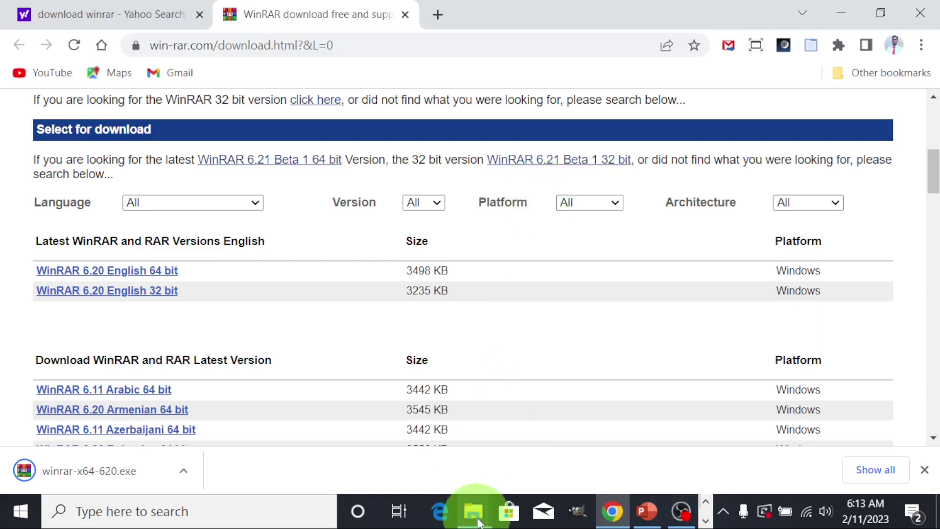
{"action": "mouse_move", "coordinate": [477, 522]}
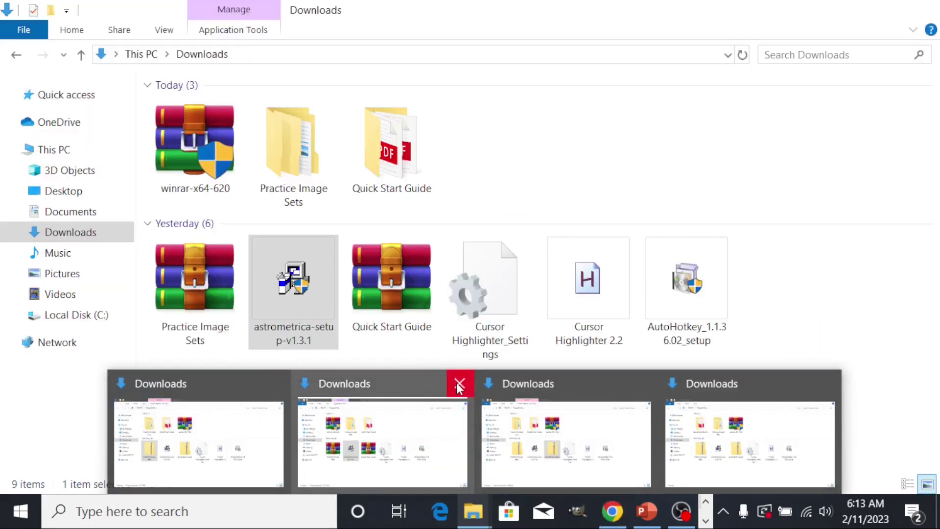
{"action": "left_click", "coordinate": [458, 385]}
{"action": "left_click", "coordinate": [552, 384]}
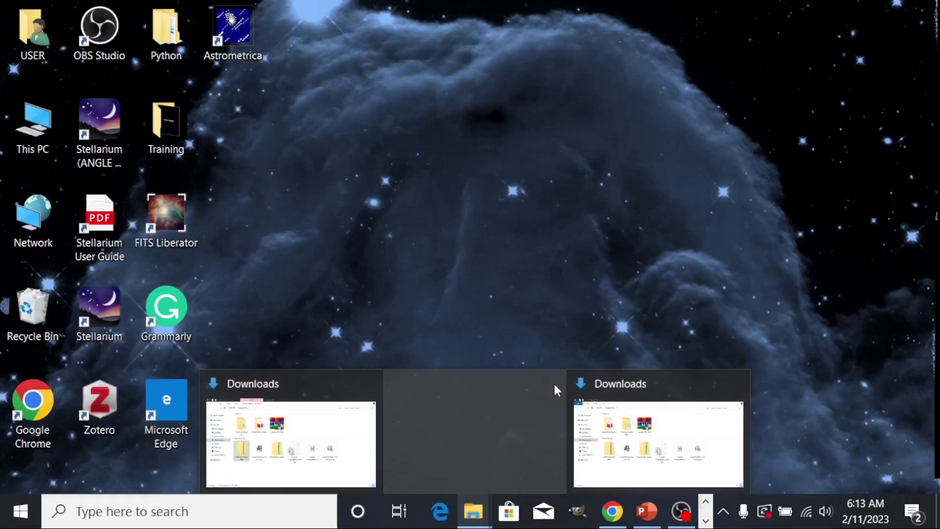
{"action": "left_click", "coordinate": [646, 386]}
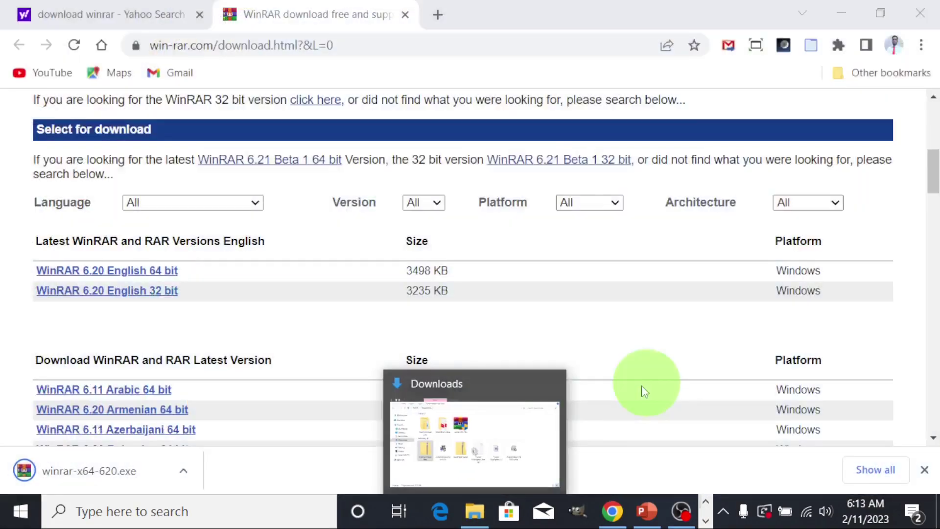
{"action": "left_click", "coordinate": [454, 464]}
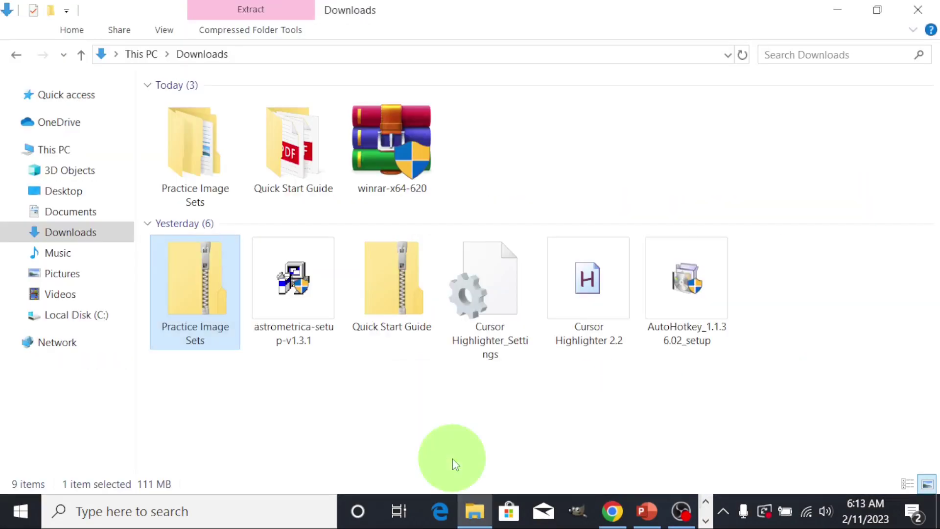
Step: Select both the Quick Start Guide and Practice Image Sets folders under Today
{"action": "mouse_move", "coordinate": [474, 515]}
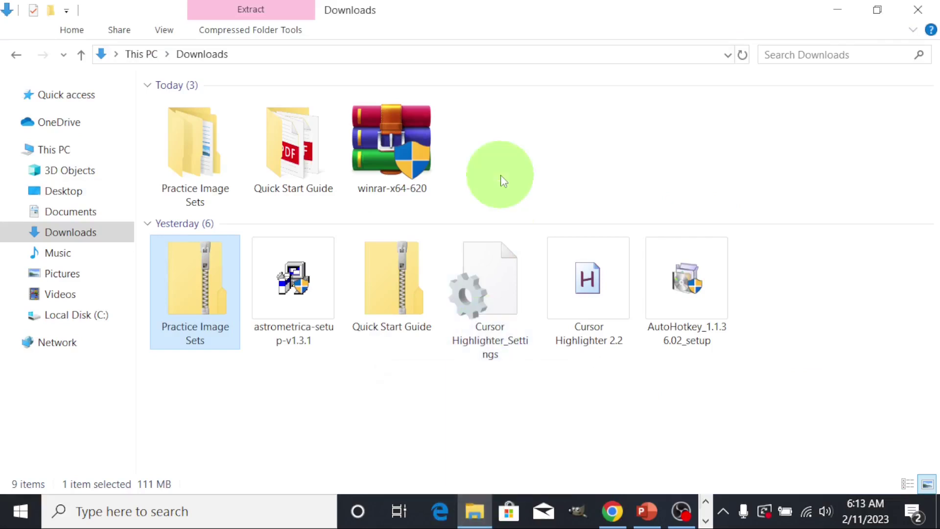
{"action": "left_click", "coordinate": [296, 147]}
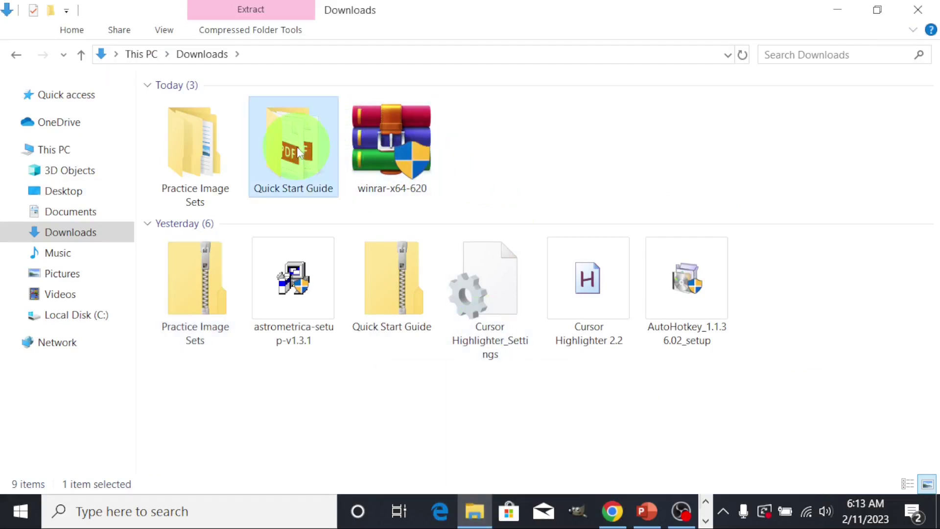
{"action": "left_click", "coordinate": [188, 154], "text": "ctrl"}
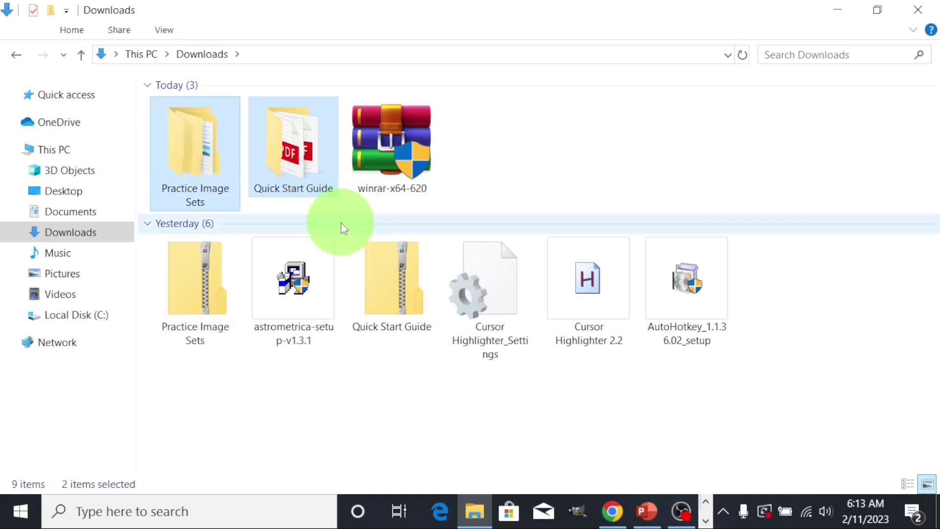
Step: Delete the selected Quick Start Guide and Practice Image Sets folders
{"action": "key", "text": "Delete"}
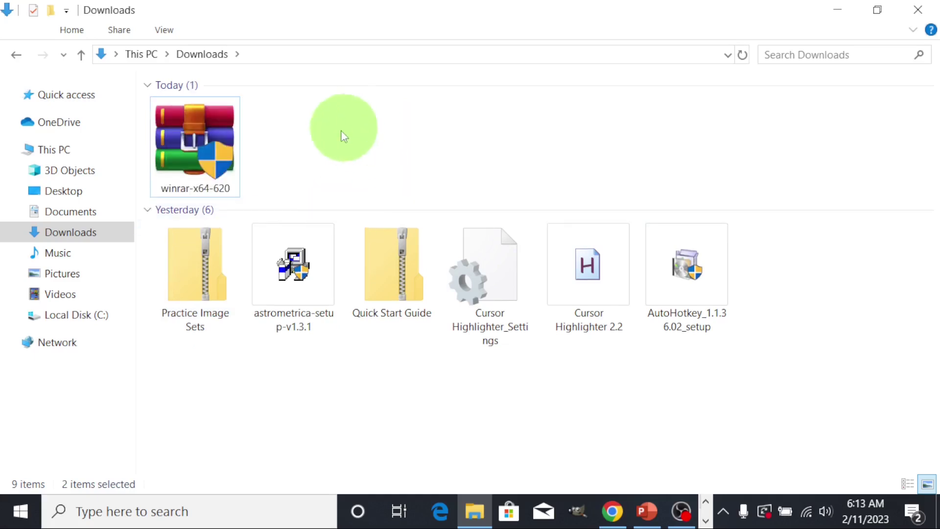
{"action": "mouse_move", "coordinate": [183, 144]}
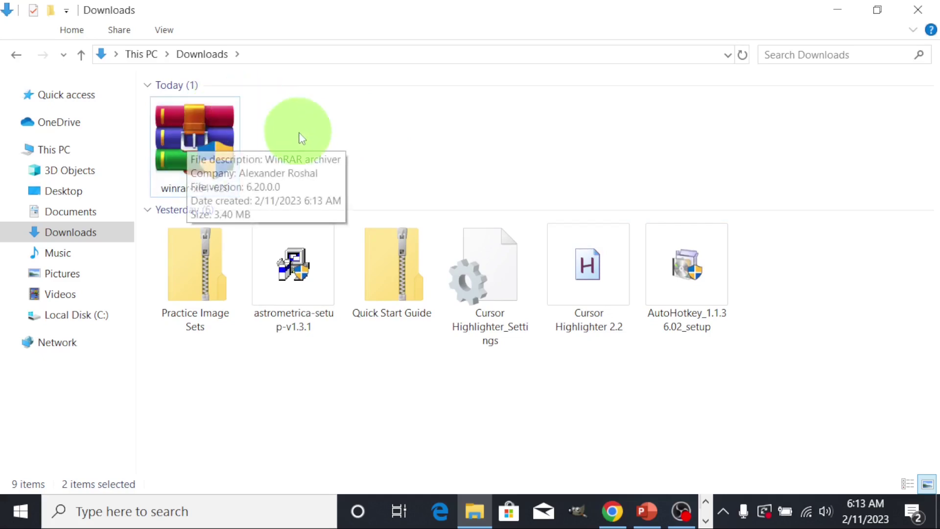
{"action": "right_click", "coordinate": [213, 143]}
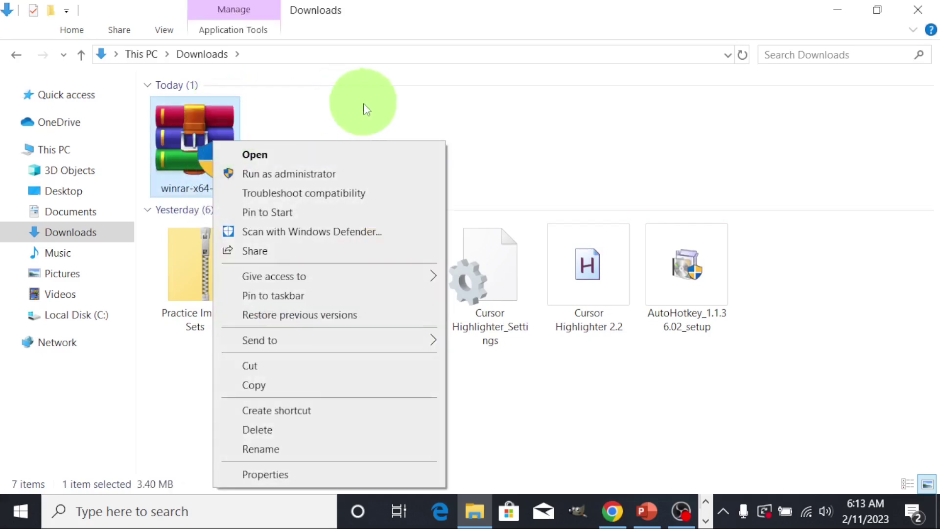
{"action": "left_click", "coordinate": [443, 115]}
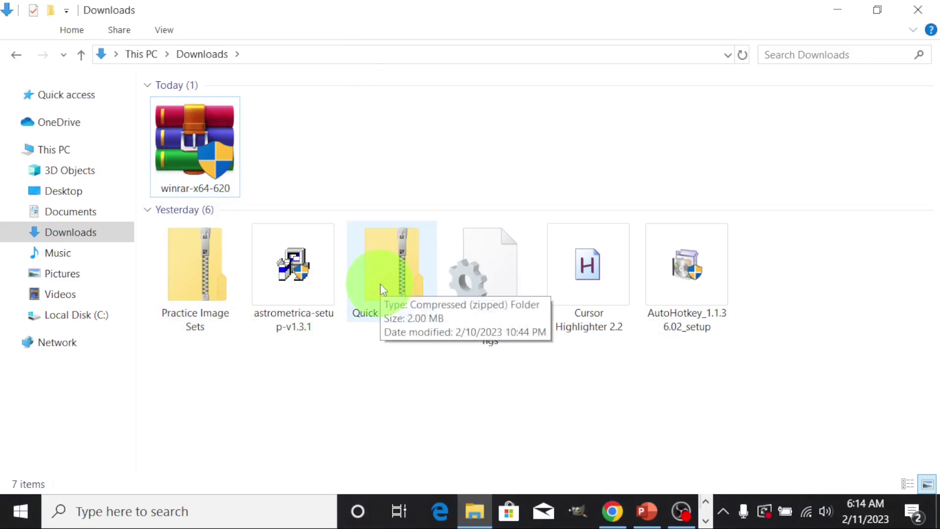
Step: Install WinRAR 6.20 as administrator, keeping the default integration settings
{"action": "right_click", "coordinate": [186, 135]}
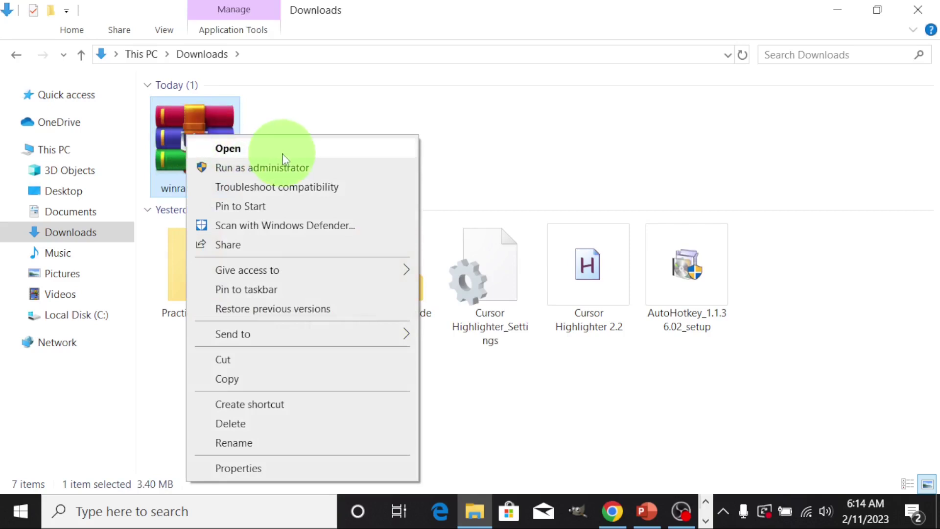
{"action": "left_click", "coordinate": [337, 169]}
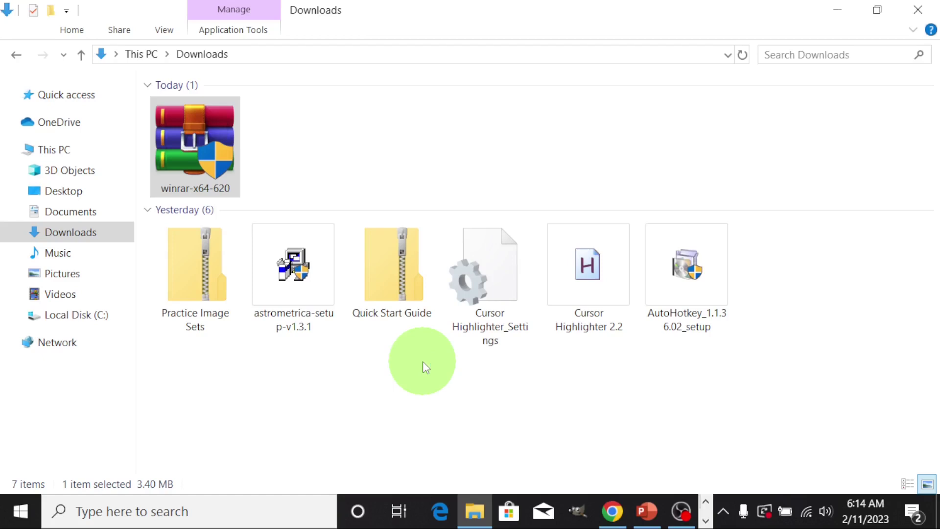
{"action": "left_click", "coordinate": [431, 424]}
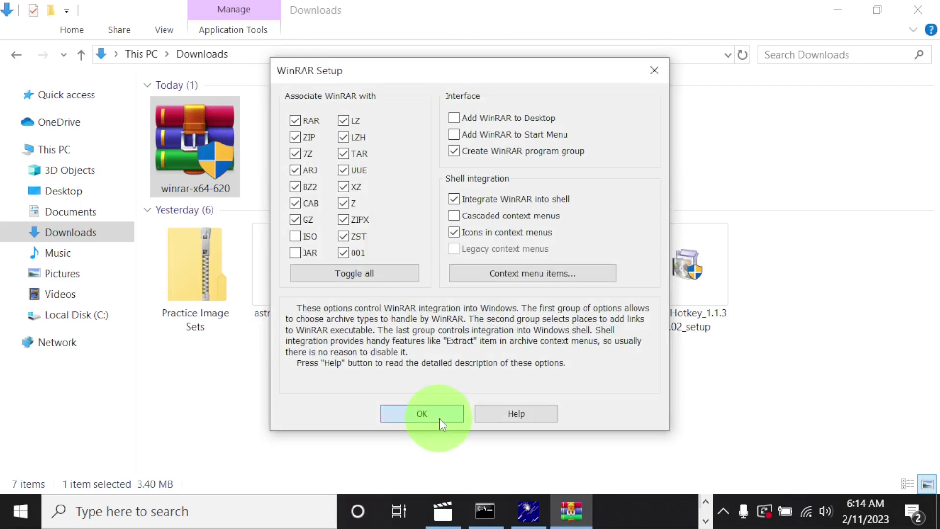
{"action": "left_click", "coordinate": [440, 420]}
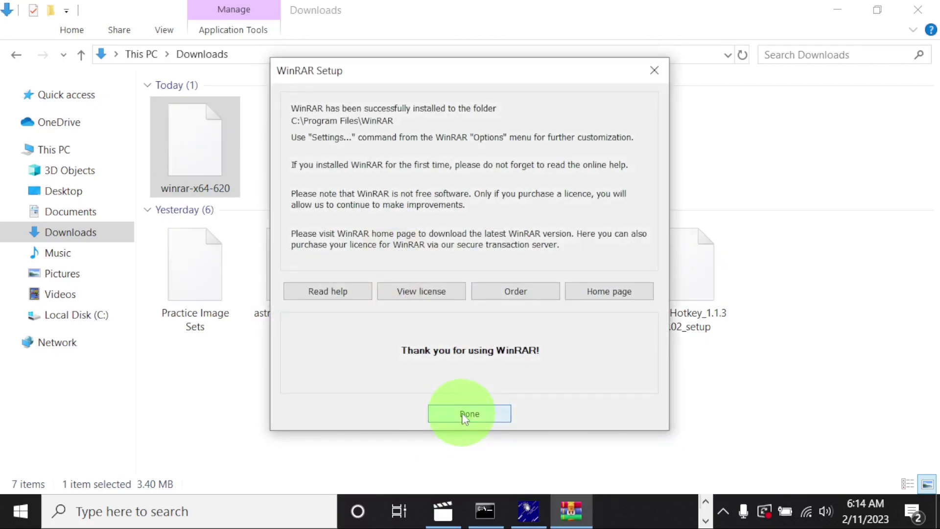
{"action": "left_click", "coordinate": [465, 415]}
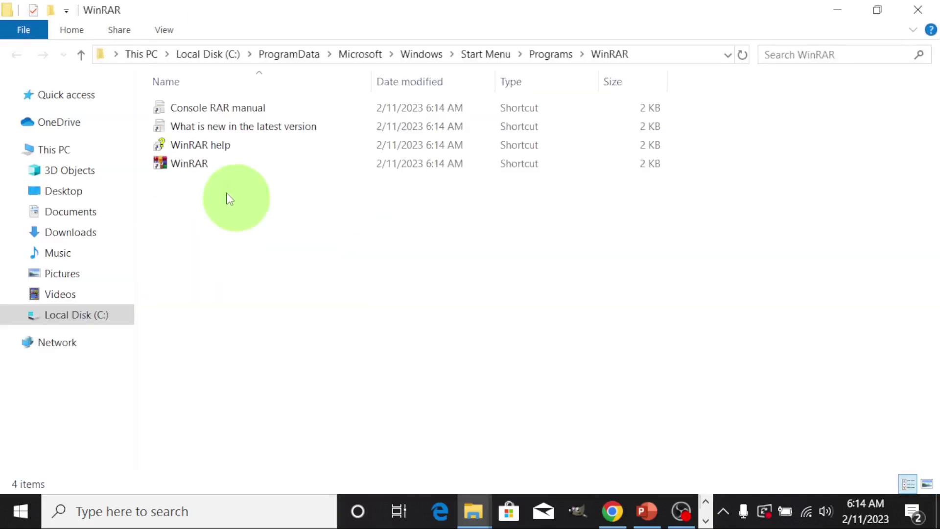
Step: Unpack the Practice Image Sets archive via WinRAR's Extract files... into a Practice Image Sets folder
{"action": "left_click", "coordinate": [92, 233]}
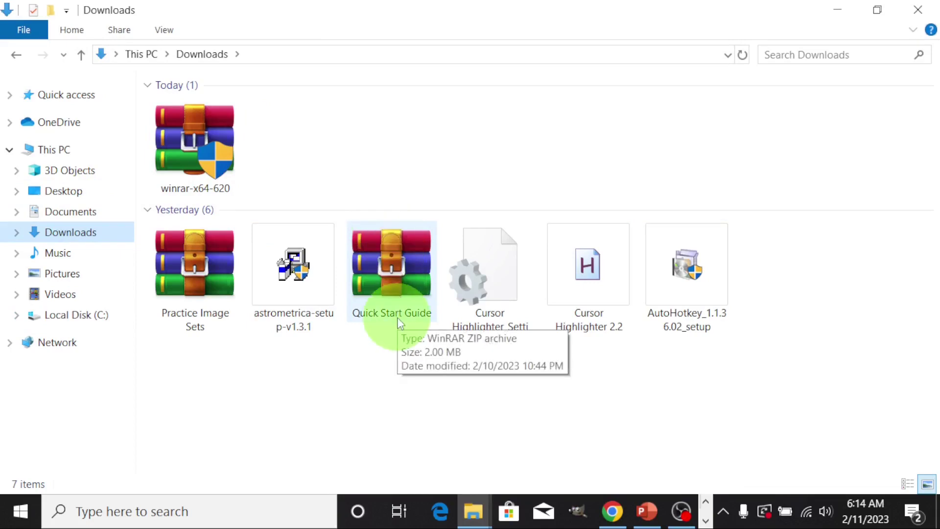
{"action": "right_click", "coordinate": [207, 277]}
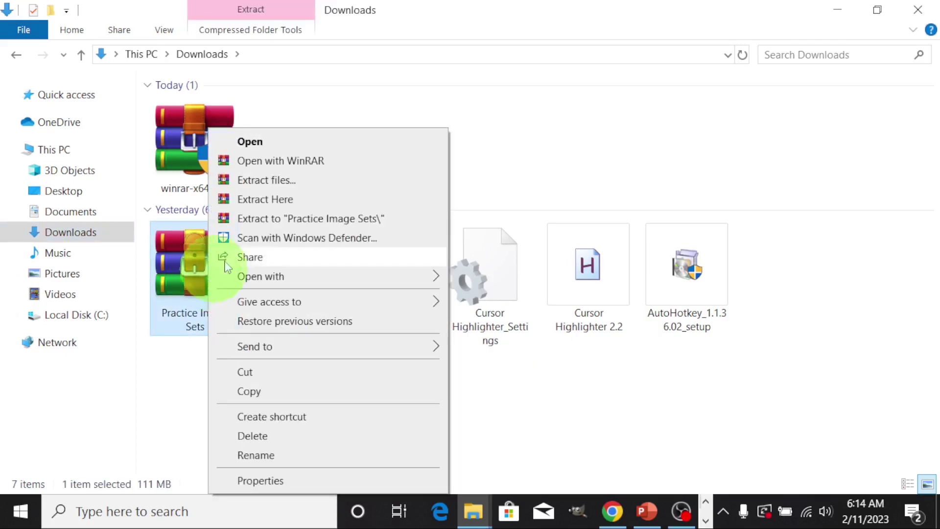
{"action": "left_click", "coordinate": [328, 191]}
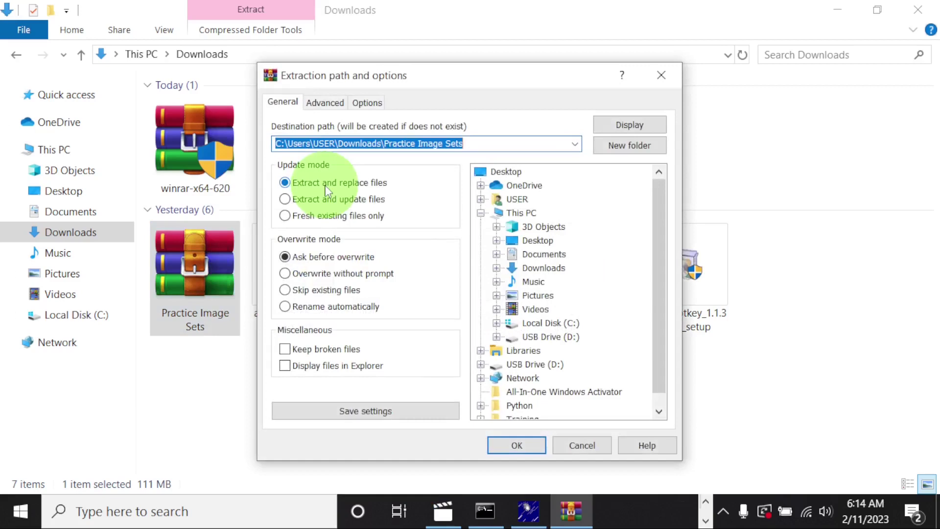
{"action": "left_click", "coordinate": [503, 441]}
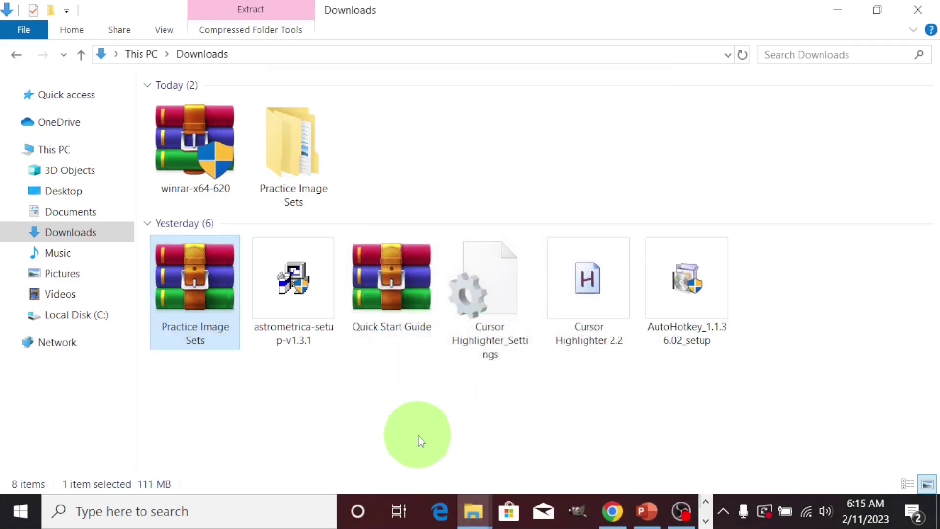
{"action": "left_click", "coordinate": [387, 313]}
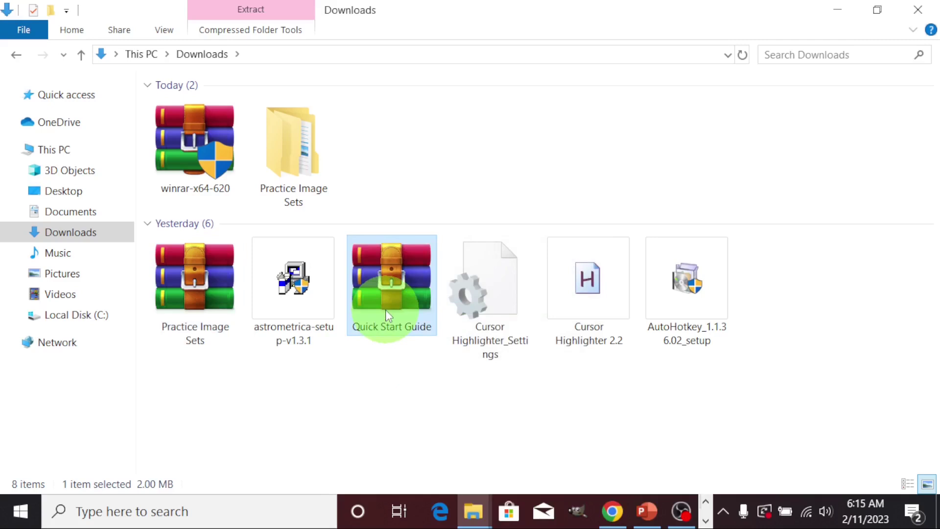
Step: Unpack the Quick Start Guide archive via WinRAR's Extract files..., accepting the default path
{"action": "right_click", "coordinate": [387, 315]}
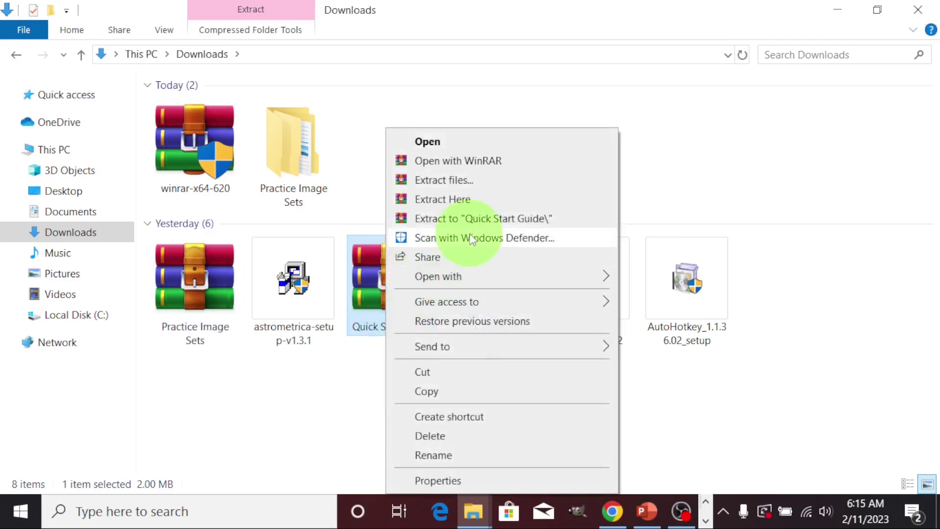
{"action": "left_click", "coordinate": [504, 186]}
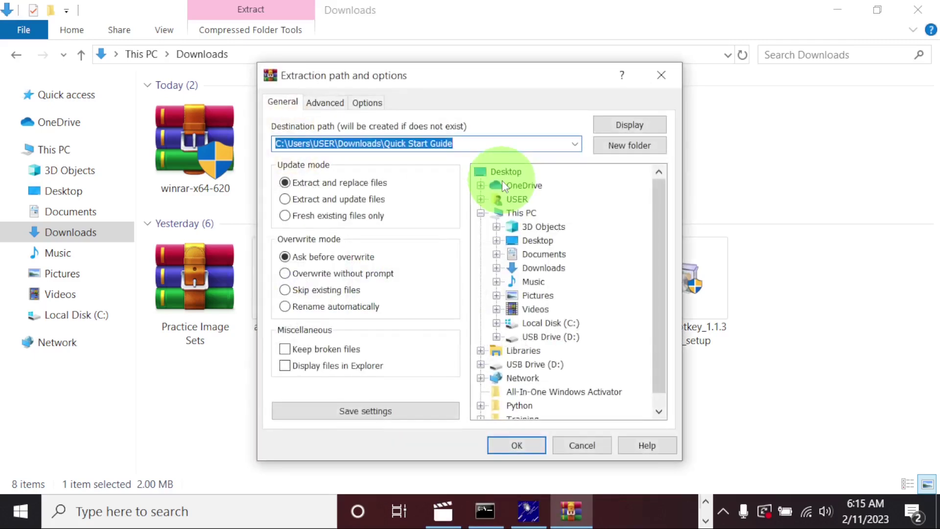
{"action": "left_click", "coordinate": [510, 442]}
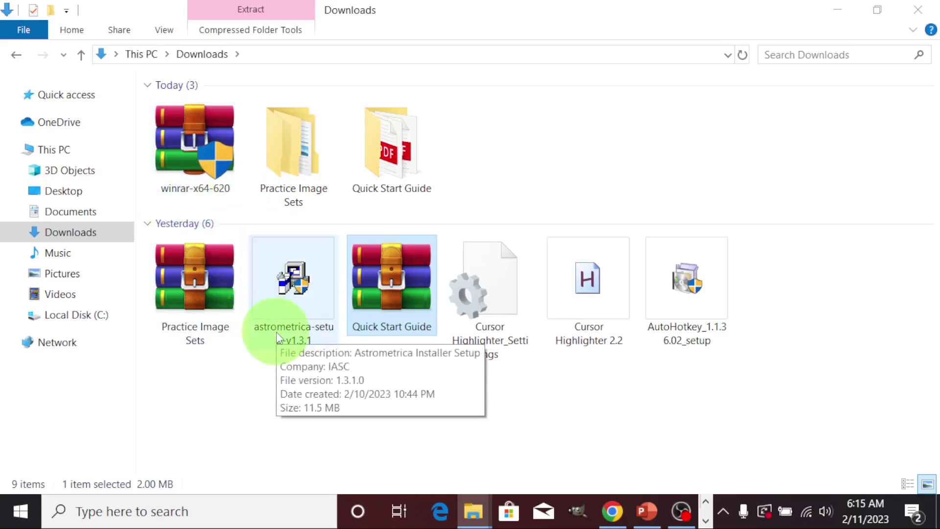
Step: Browse the contents of the Practice Image Sets folder and return to Downloads
{"action": "left_click", "coordinate": [302, 168]}
{"action": "double_click", "coordinate": [303, 168]}
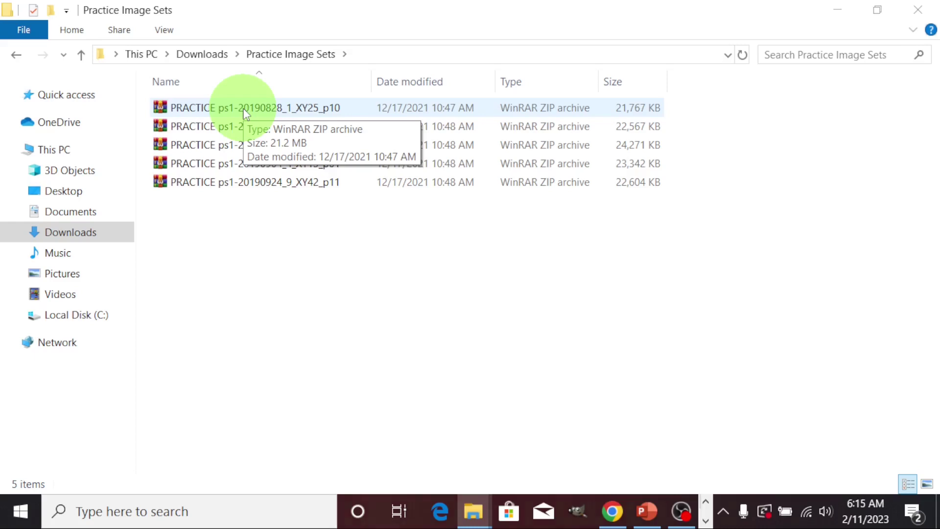
{"action": "key", "text": "alt+Left"}
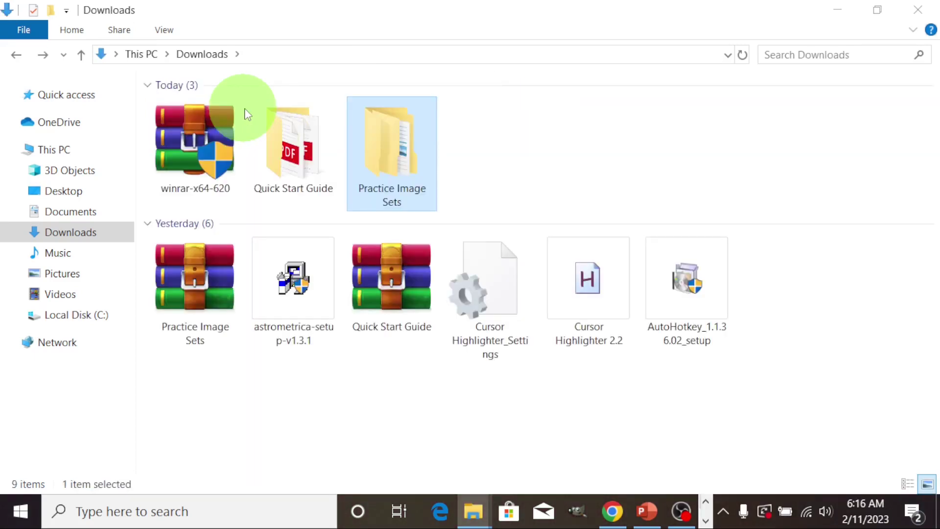
{"action": "double_click", "coordinate": [409, 158]}
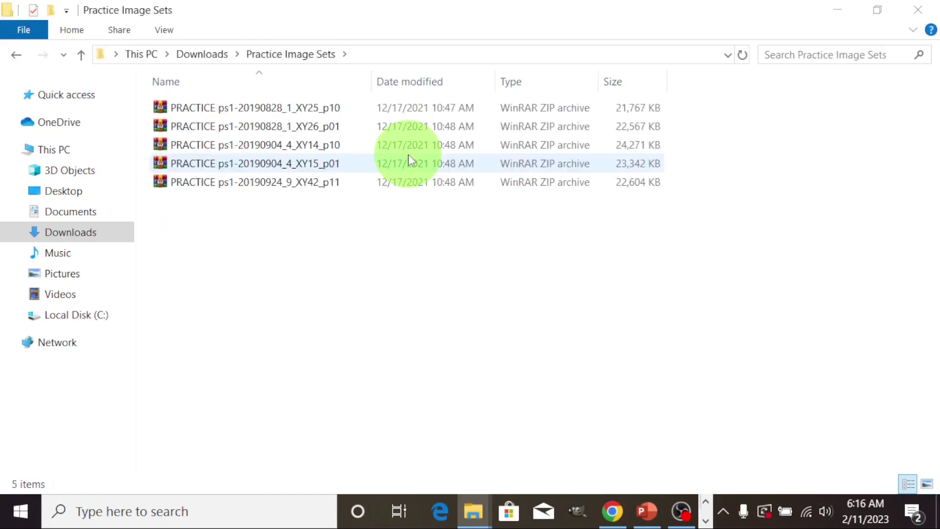
{"action": "key", "text": "alt+Left"}
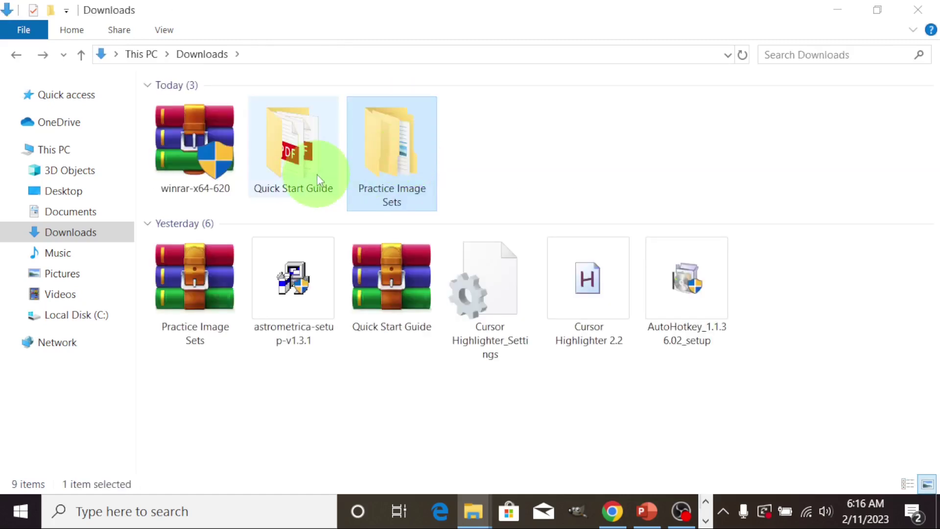
Step: Browse the Quick Start Guide folder and return to Downloads
{"action": "left_click", "coordinate": [316, 175]}
{"action": "double_click", "coordinate": [317, 175]}
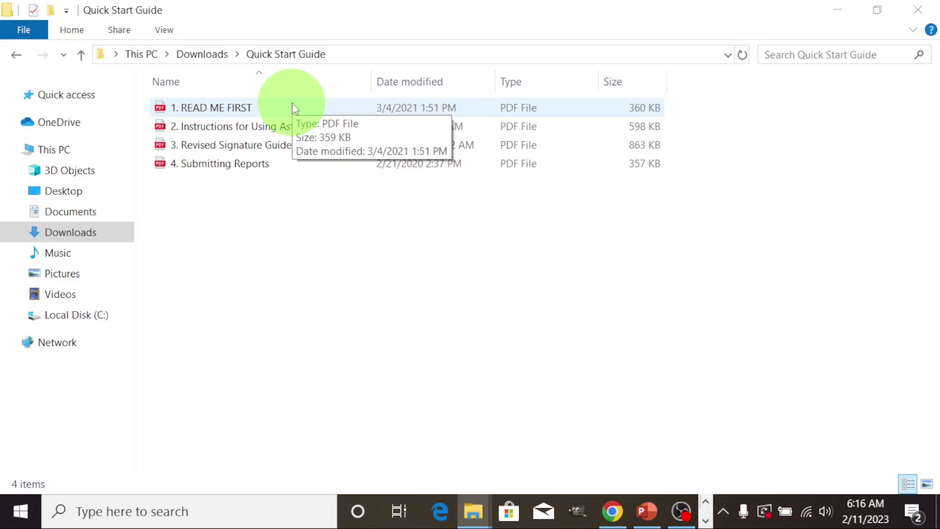
{"action": "key", "text": "alt+Left"}
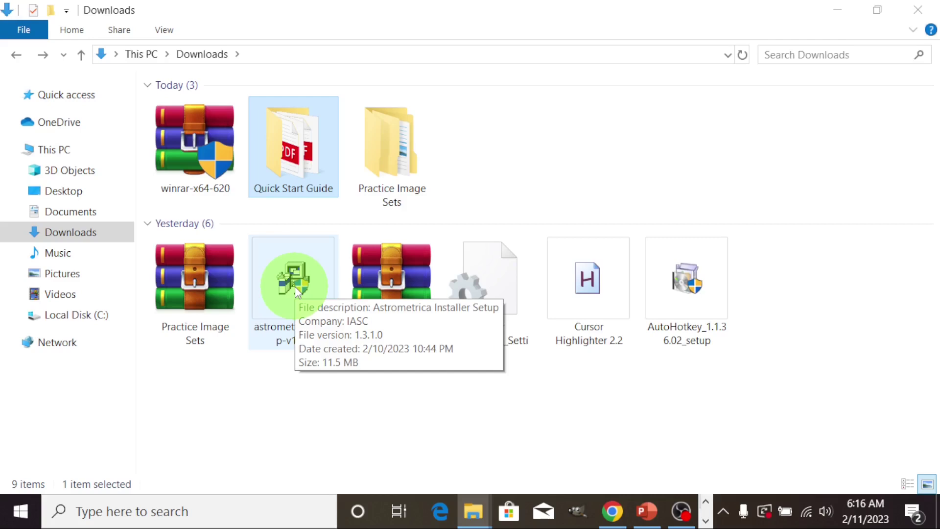
Step: Run astrometrica-setup into C:\Astrometrica, finish it, and close the setup console window
{"action": "left_click", "coordinate": [295, 286]}
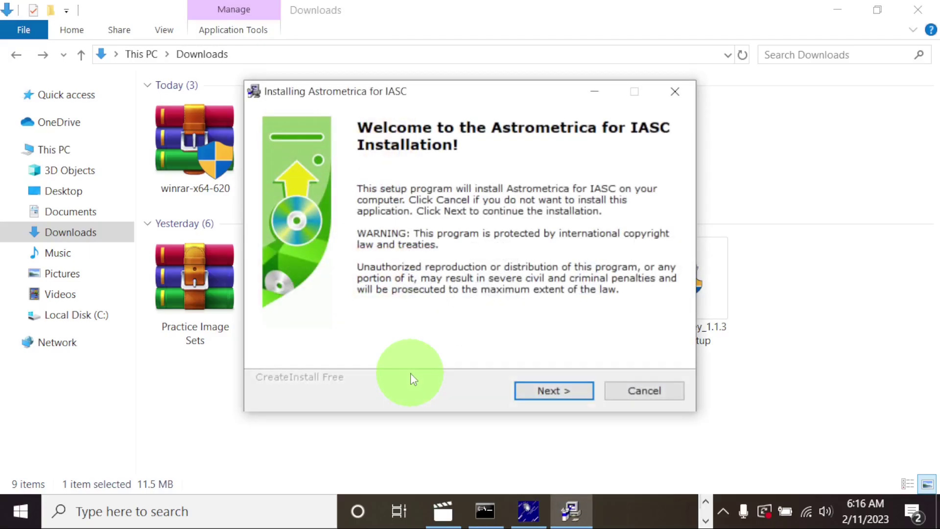
{"action": "left_click", "coordinate": [564, 392]}
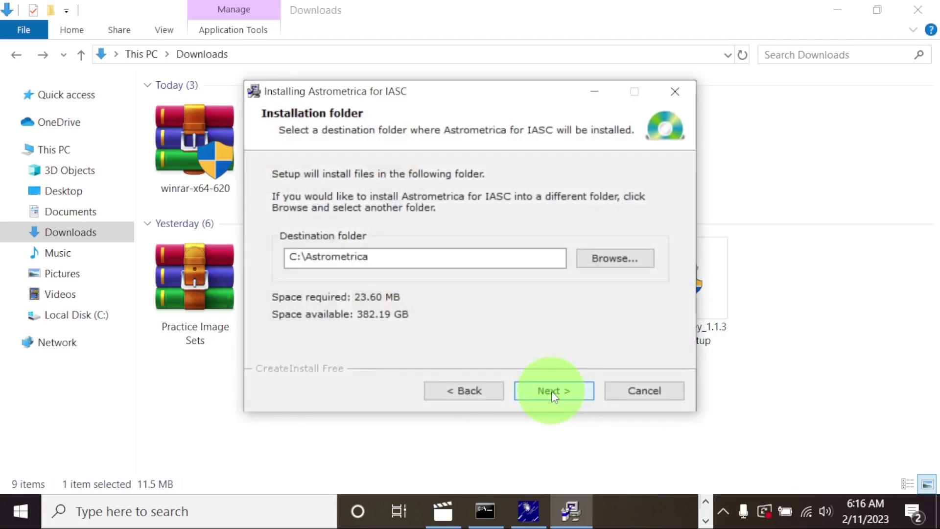
{"action": "left_click", "coordinate": [551, 391]}
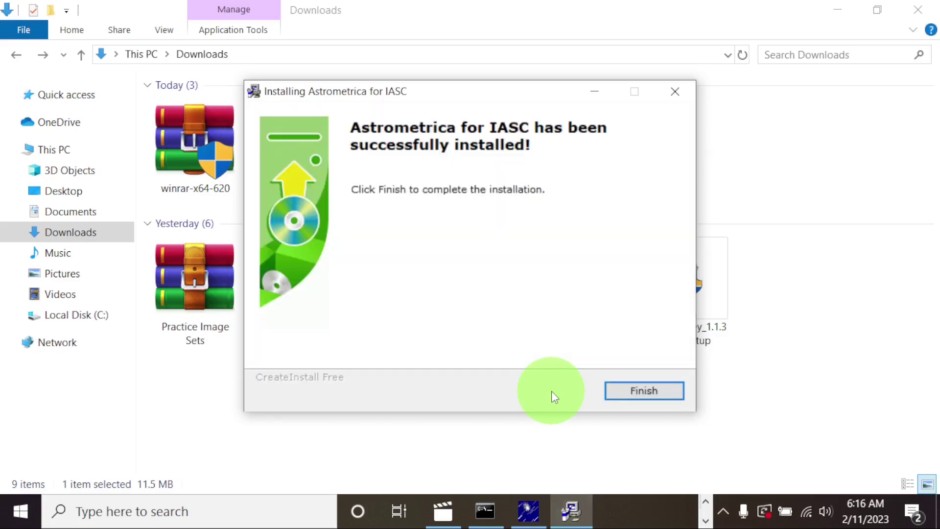
{"action": "left_click", "coordinate": [633, 398]}
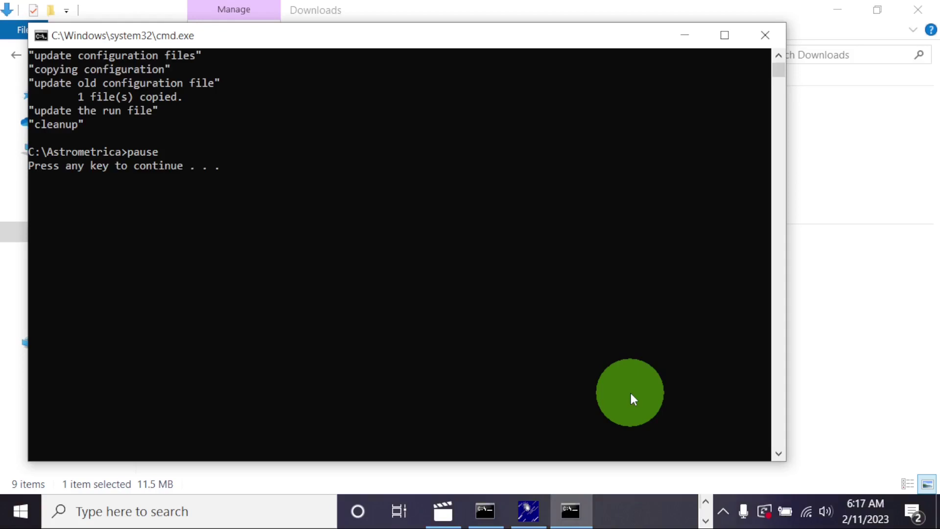
{"action": "key", "text": "Return"}
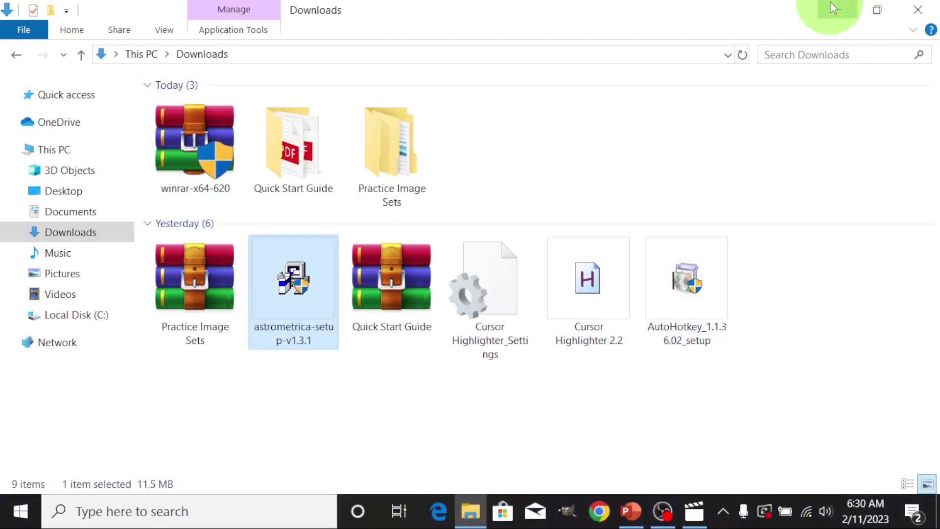
Step: Minimize the Downloads window and launch Astrometrica from its desktop shortcut
{"action": "left_click", "coordinate": [831, 8]}
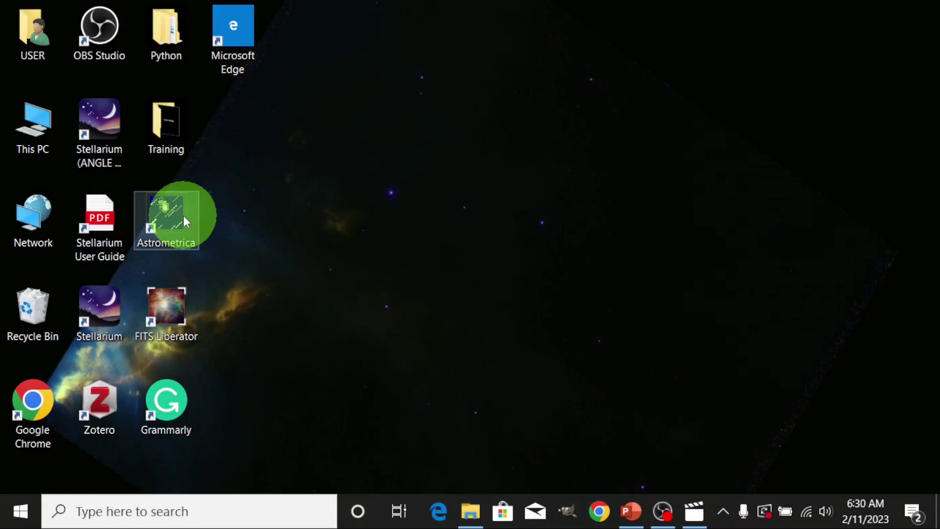
{"action": "left_click", "coordinate": [184, 218]}
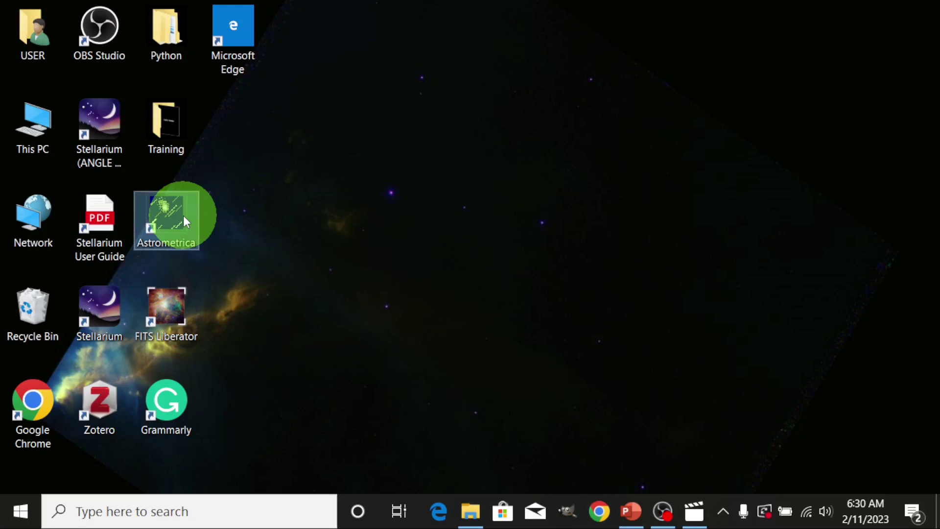
{"action": "double_click", "coordinate": [184, 216]}
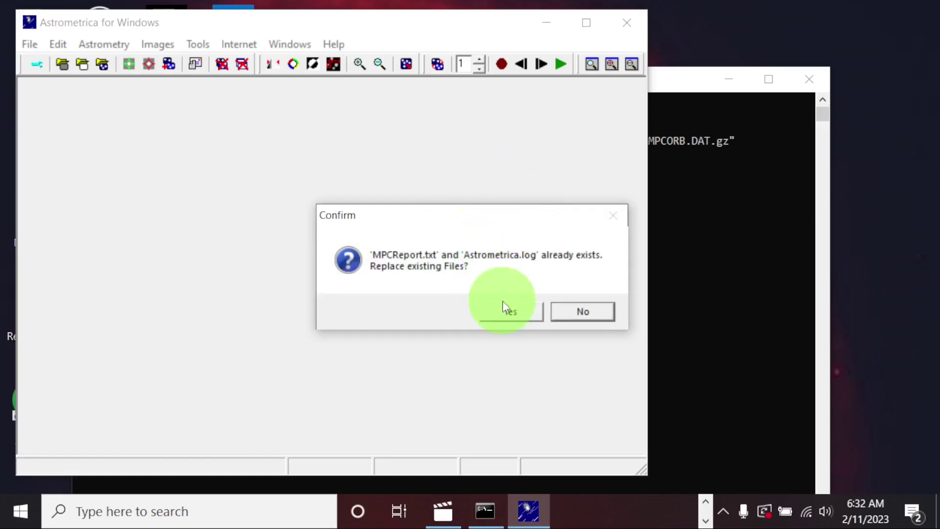
Step: Confirm replacing MPCReport.txt and Astrometrica.log, then maximize the Astrometrica window
{"action": "left_click", "coordinate": [510, 315]}
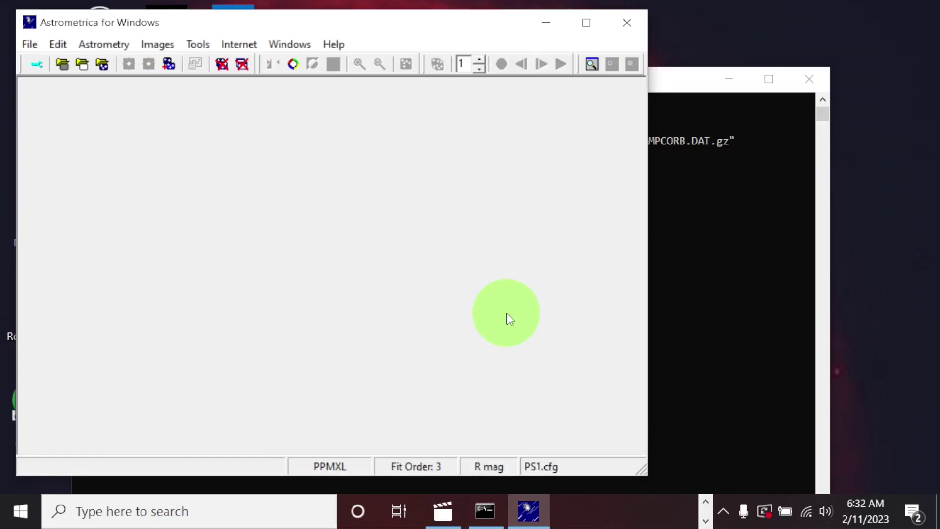
{"action": "left_click", "coordinate": [587, 24]}
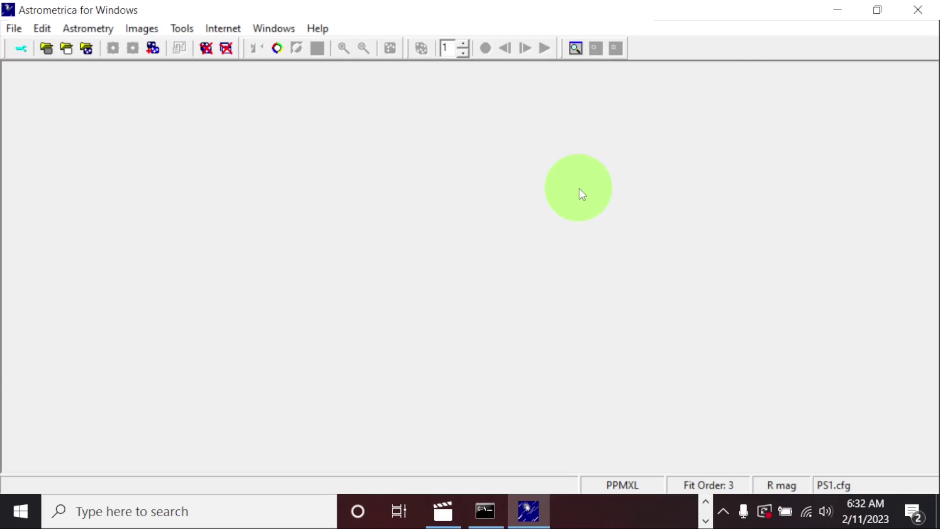
Step: Open Help > Registration, then check the taskbar overflow for other running programs
{"action": "left_click", "coordinate": [320, 31]}
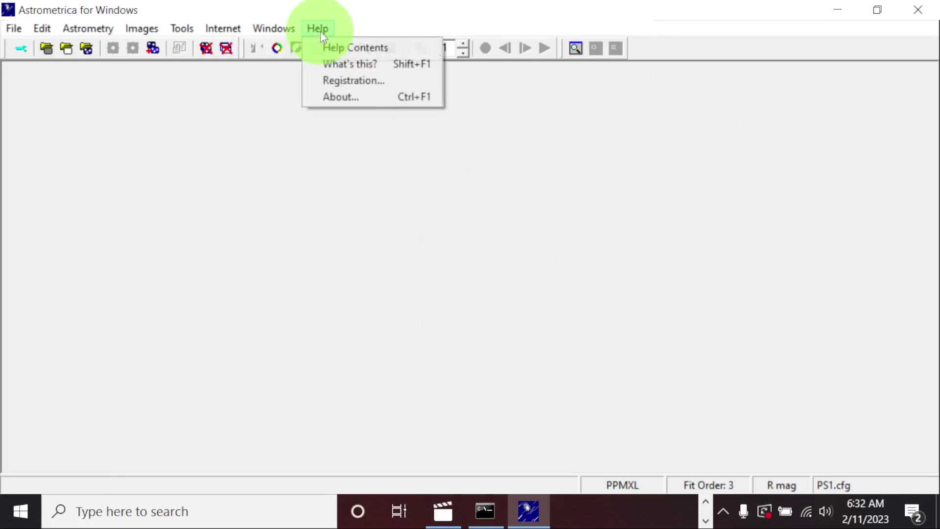
{"action": "left_click", "coordinate": [346, 81]}
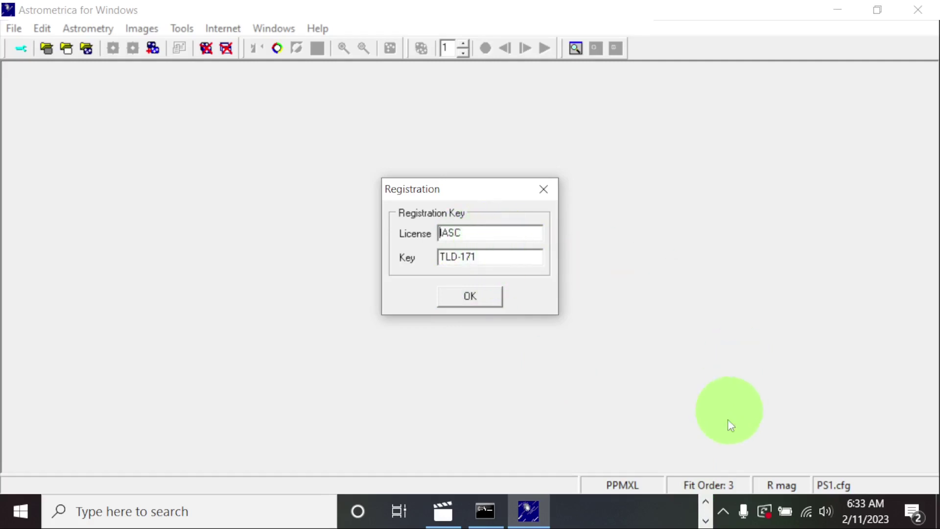
{"action": "left_click", "coordinate": [706, 520]}
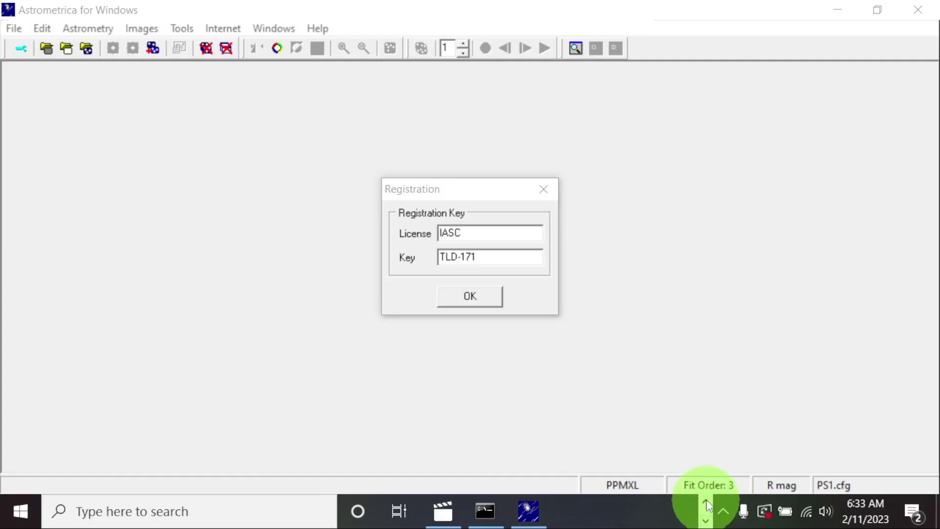
{"action": "left_click", "coordinate": [705, 501]}
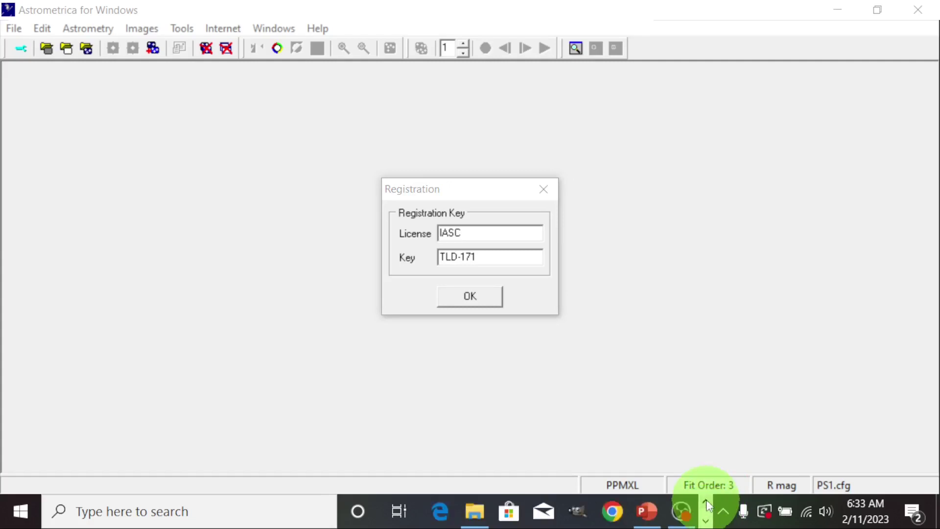
{"action": "left_click", "coordinate": [647, 510]}
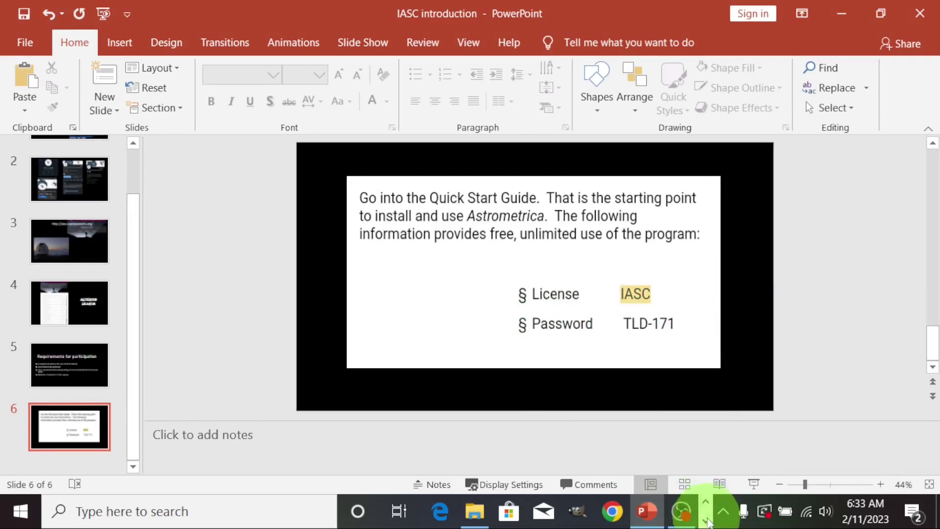
{"action": "left_click", "coordinate": [705, 521]}
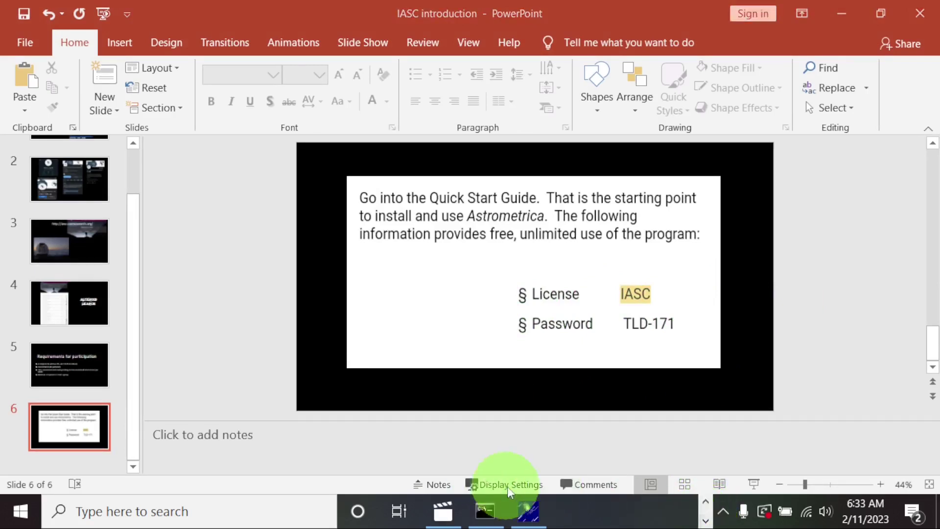
Step: Return to the Registration dialog and accept the IASC license with OK
{"action": "left_click", "coordinate": [523, 505]}
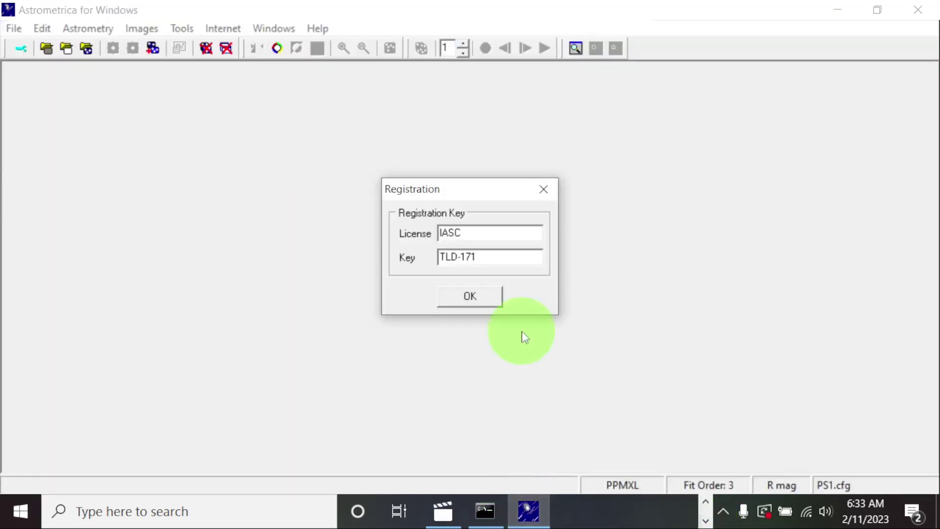
{"action": "left_click", "coordinate": [462, 295]}
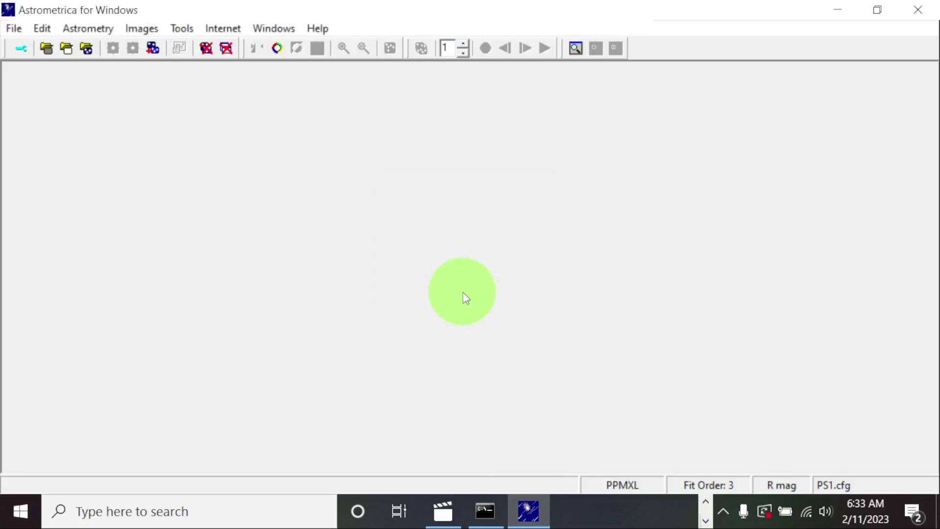